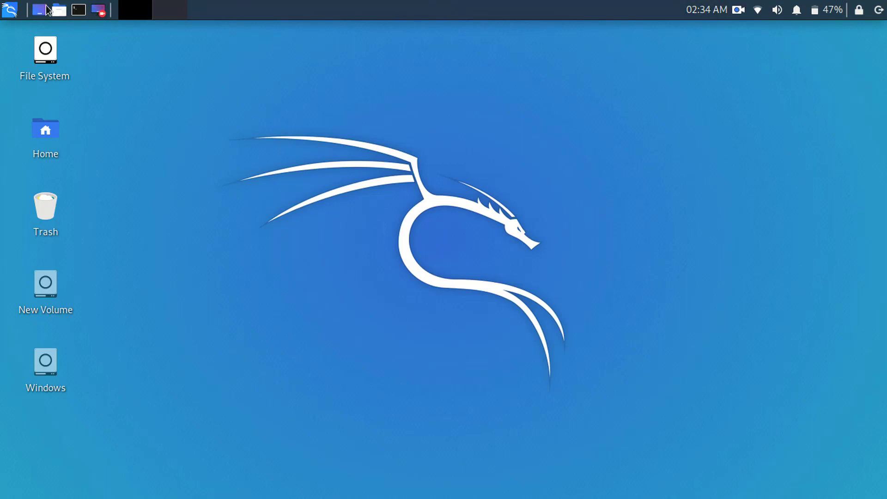
Step: Launch the web browser from the Applications menu and search Google for 'python' in a new tab
click(10, 11)
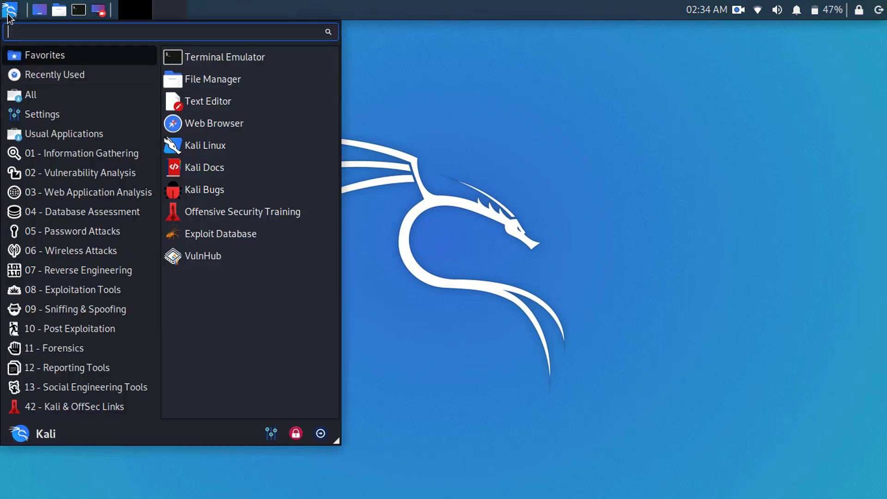
click(198, 126)
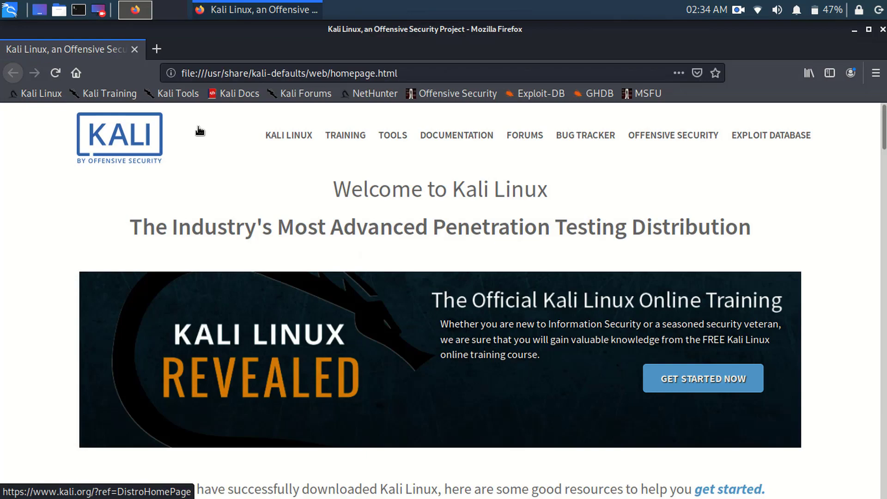
click(156, 50)
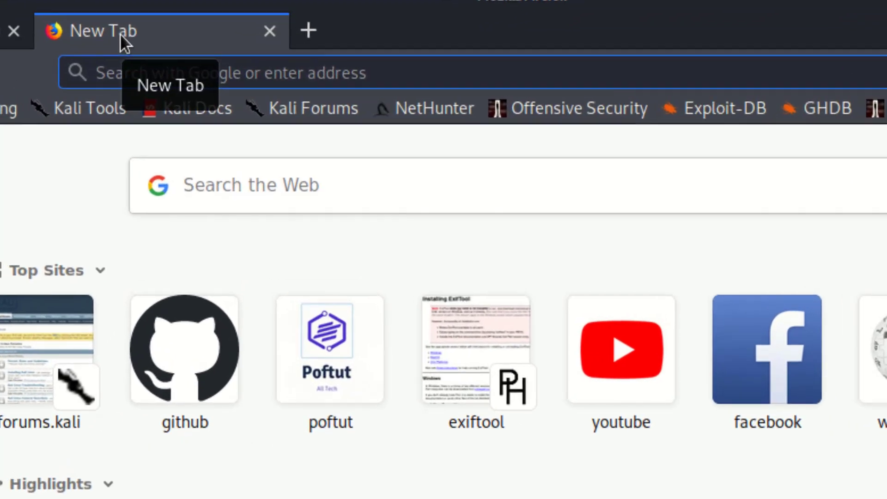
text(python)
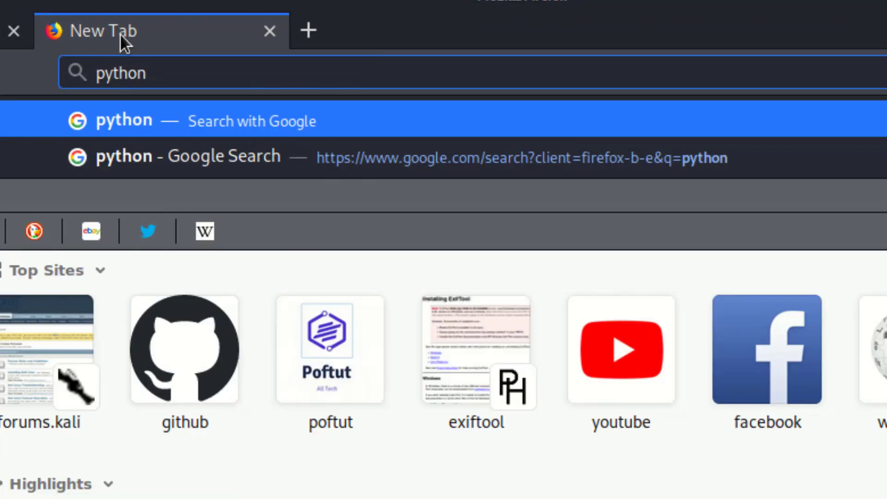
key(Return)
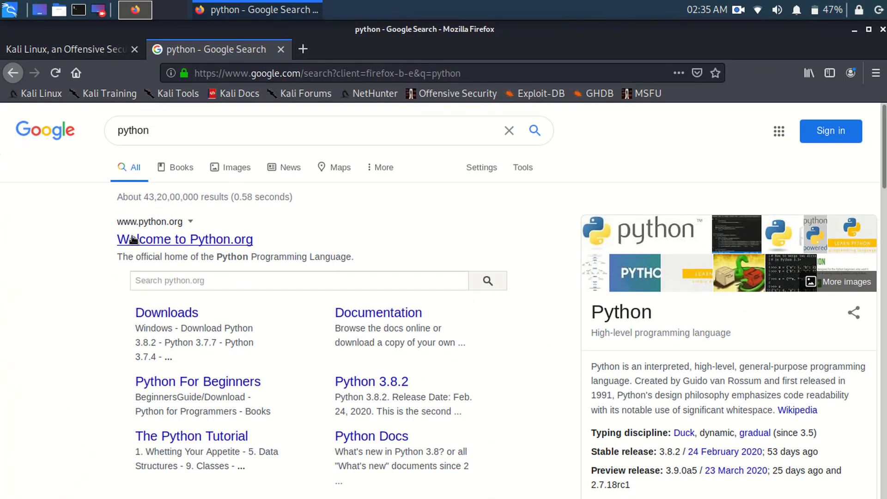
Step: From python.org downloads, save the Python 3.8.2 source release archive to disk
click(177, 317)
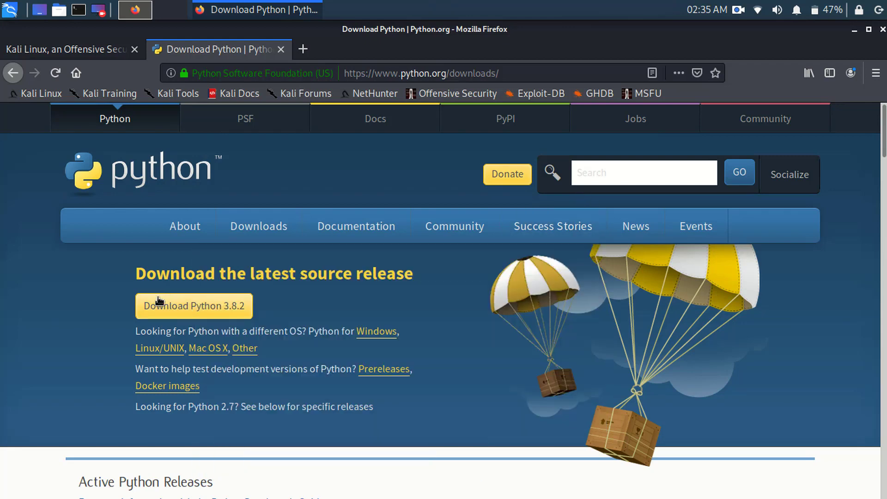
click(146, 306)
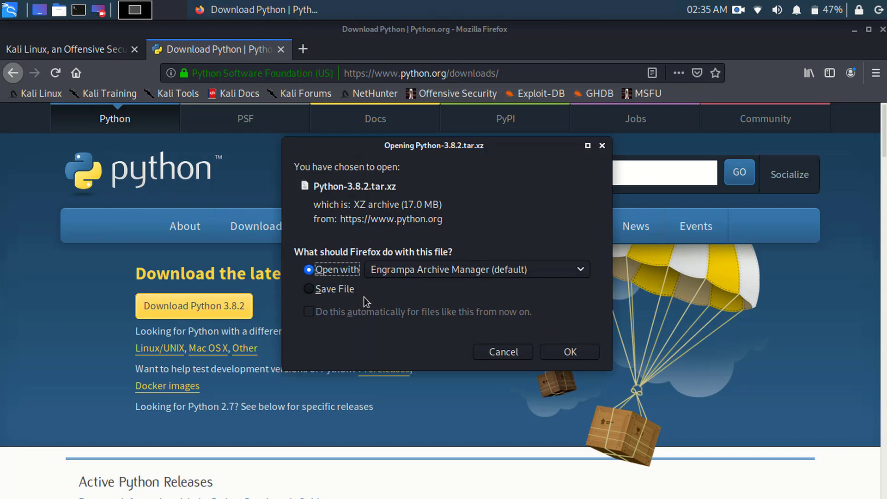
click(340, 293)
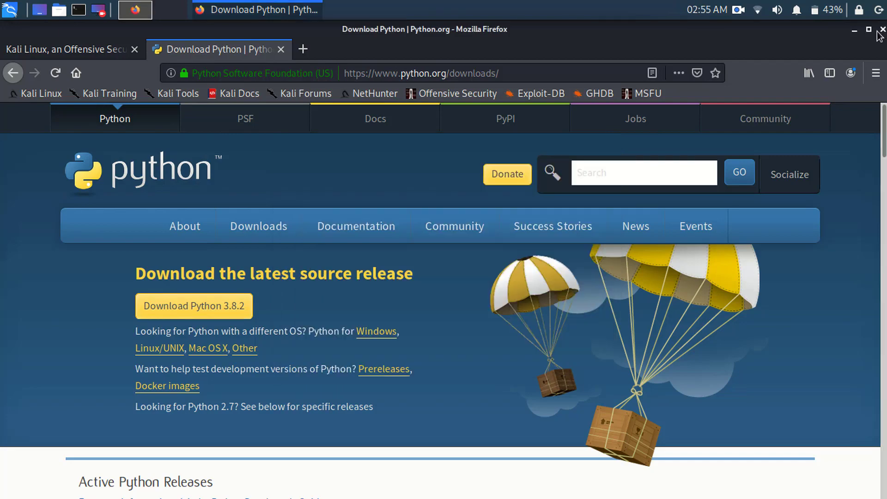
Step: Extract Python-3.8.2.tar.xz in the Downloads folder with Extract Here, then minimize the windows
click(854, 29)
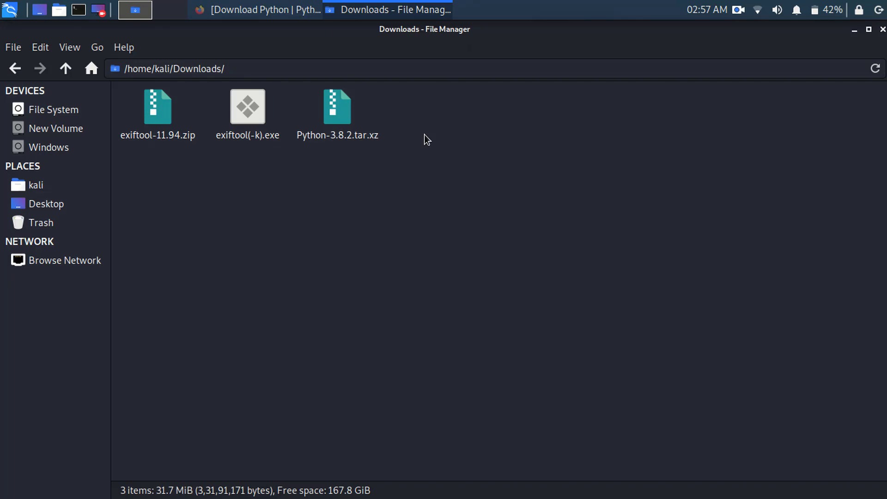
click(340, 118)
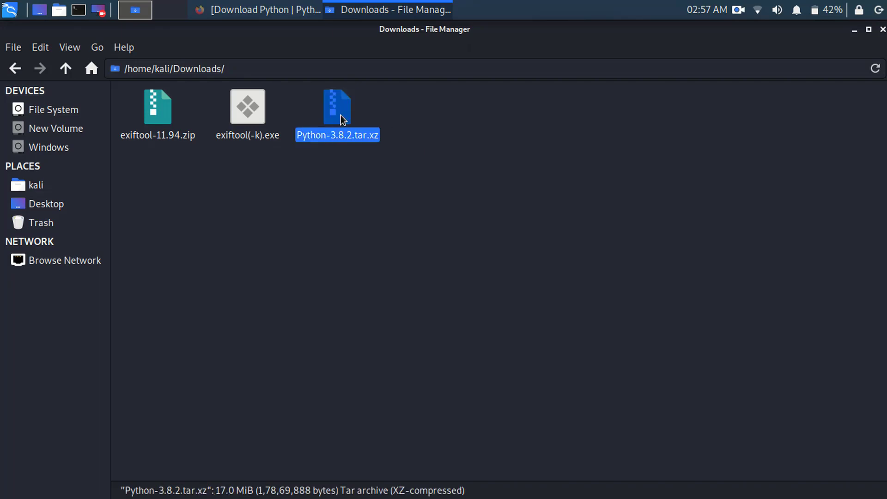
right_click(340, 116)
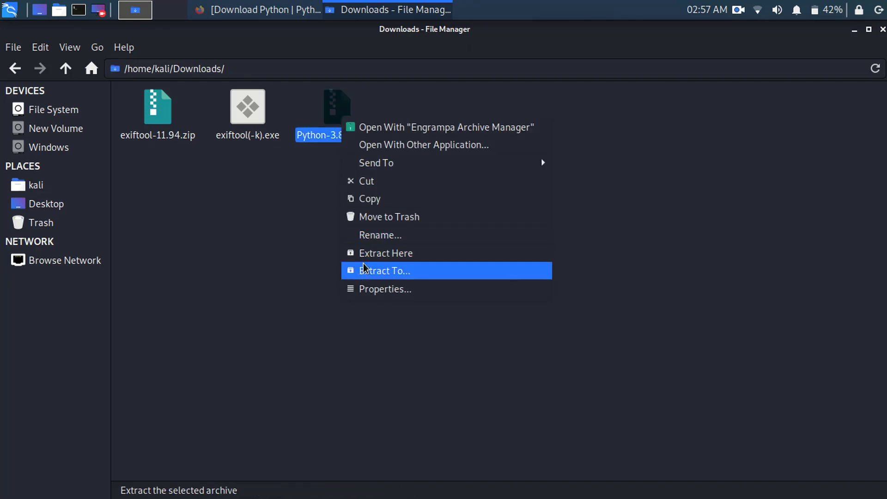
click(368, 252)
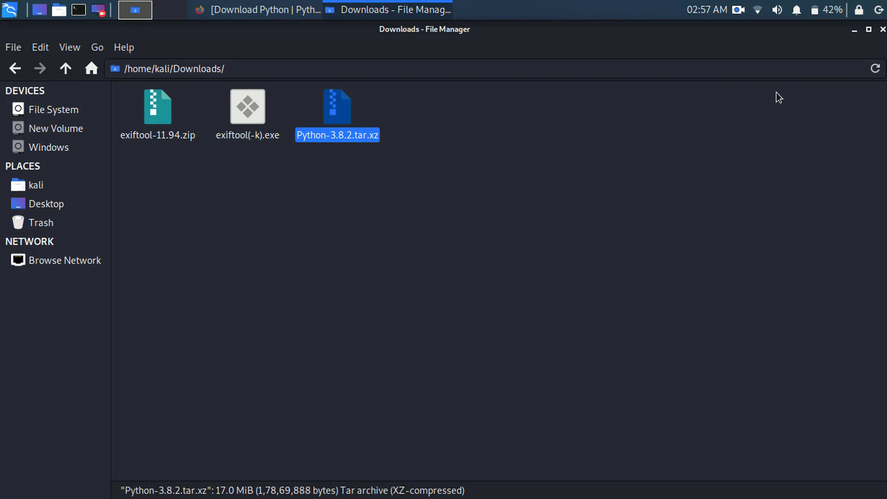
click(854, 29)
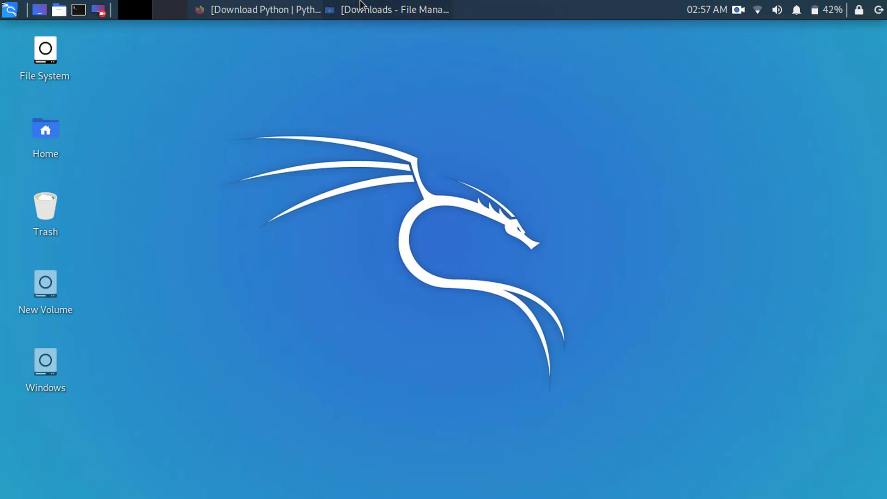
Step: In a new terminal, cd into Downloads, list it, enter Python-3.8.2 and clear the screen
click(80, 12)
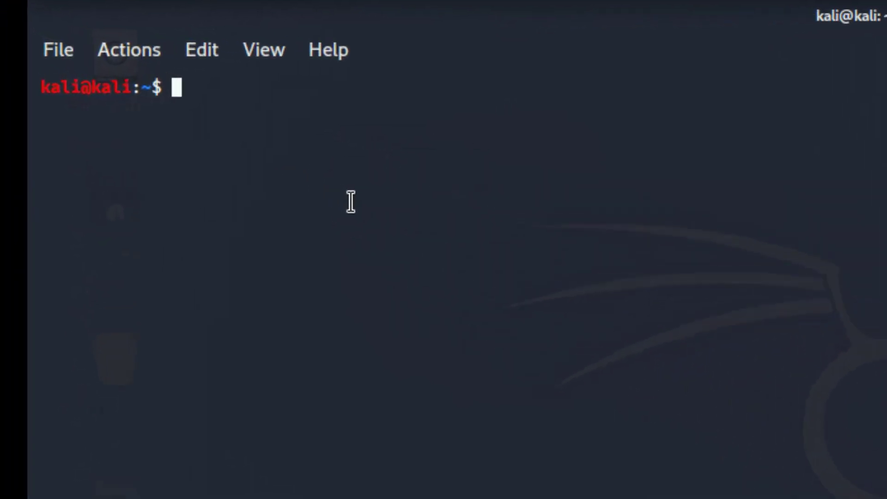
text(cd)
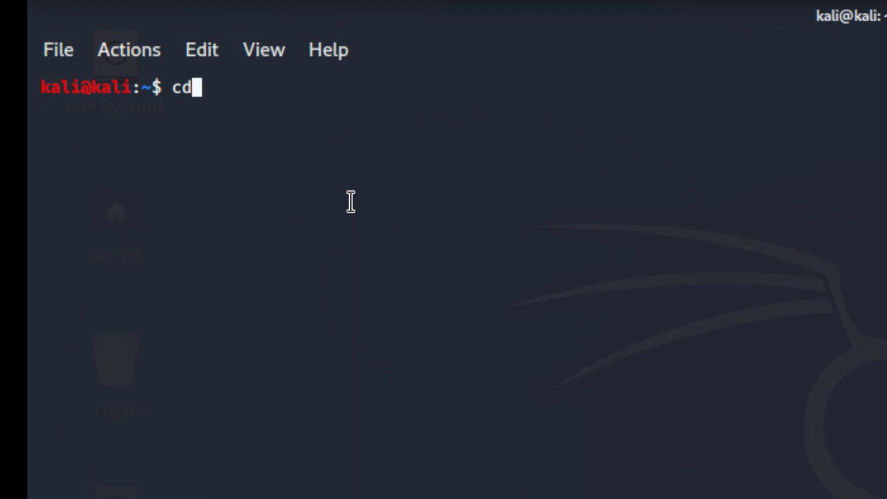
text( D)
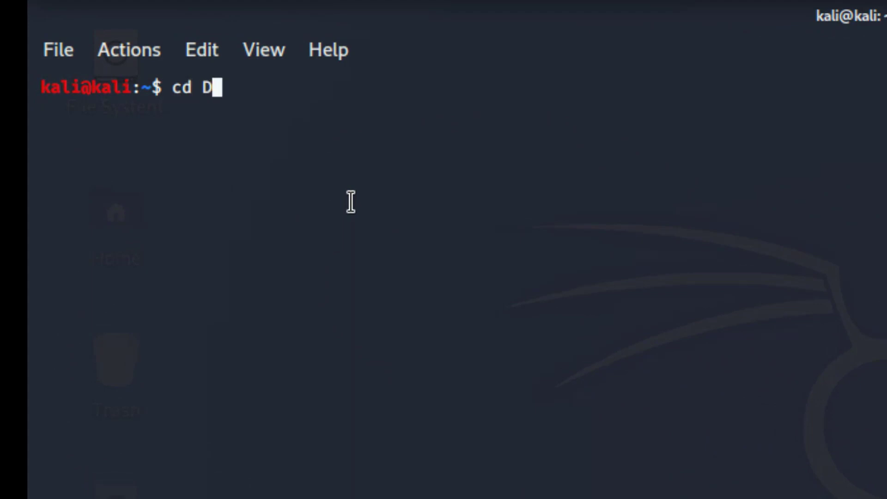
text(ownloa)
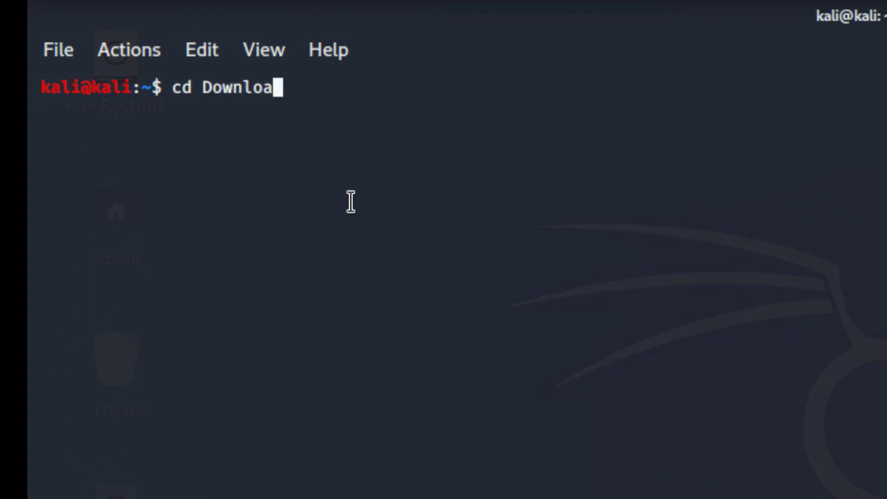
text(ds)
key(Return)
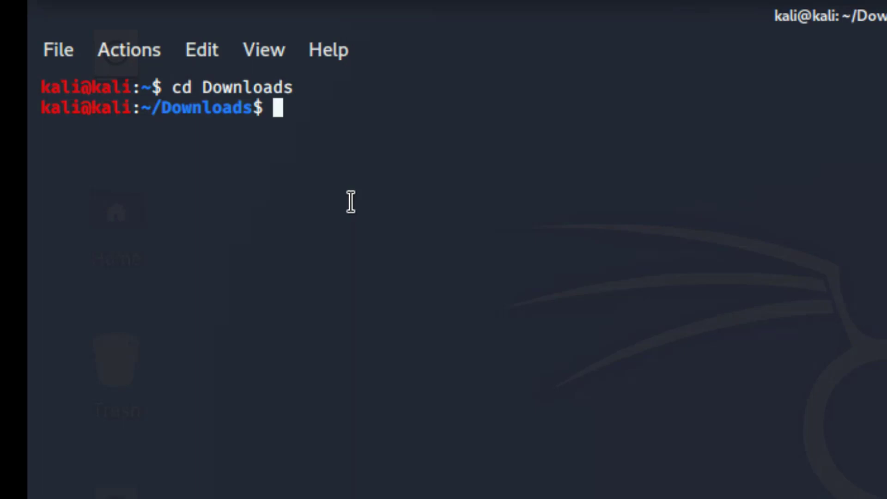
text(ls)
key(Return)
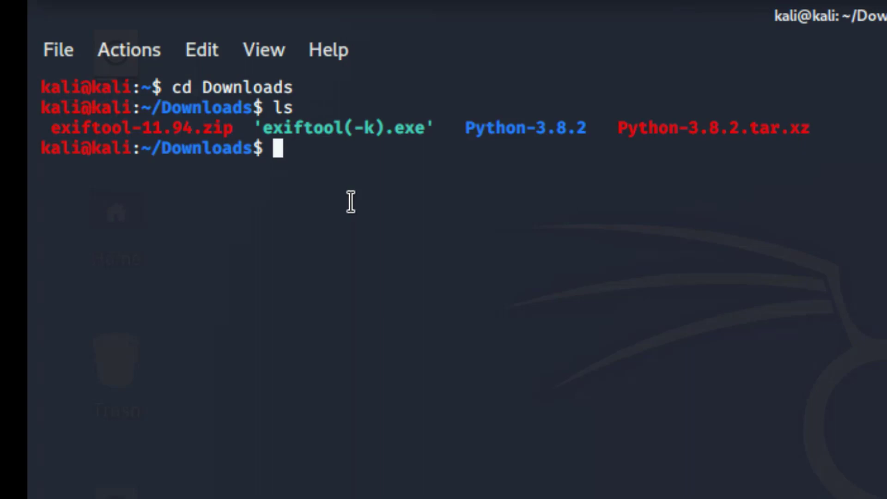
text(cd )
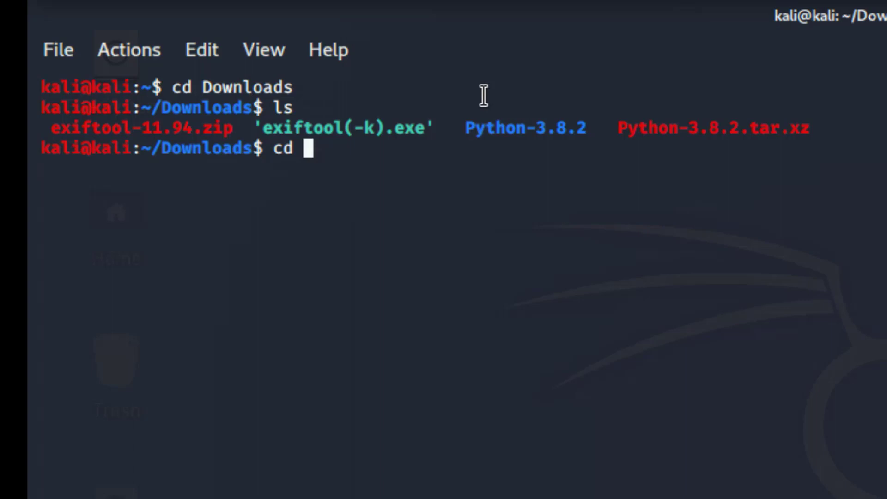
text(P)
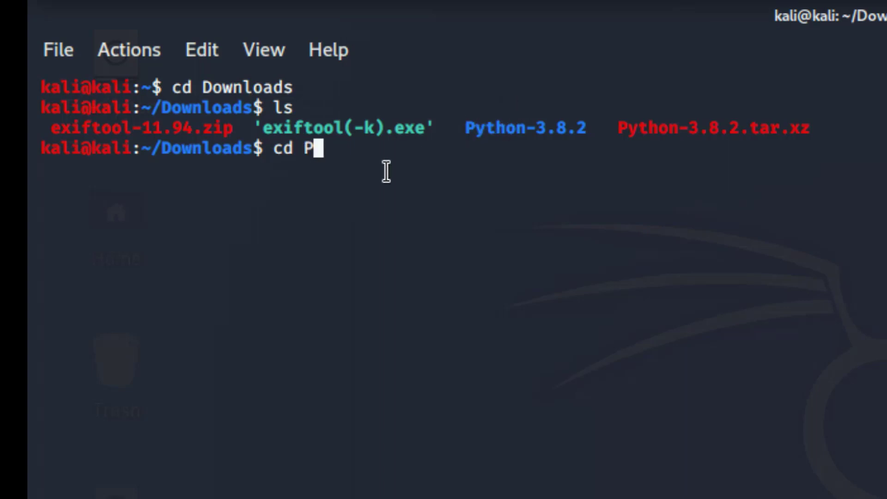
text(ython)
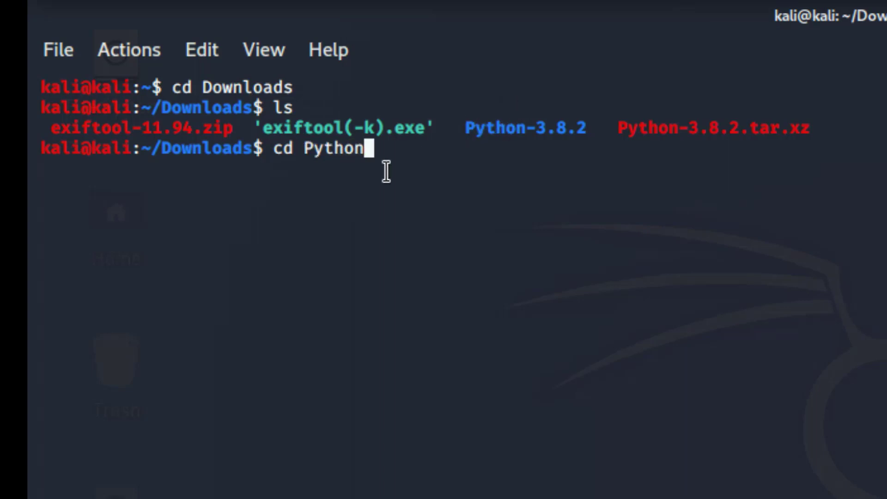
text(-3.)
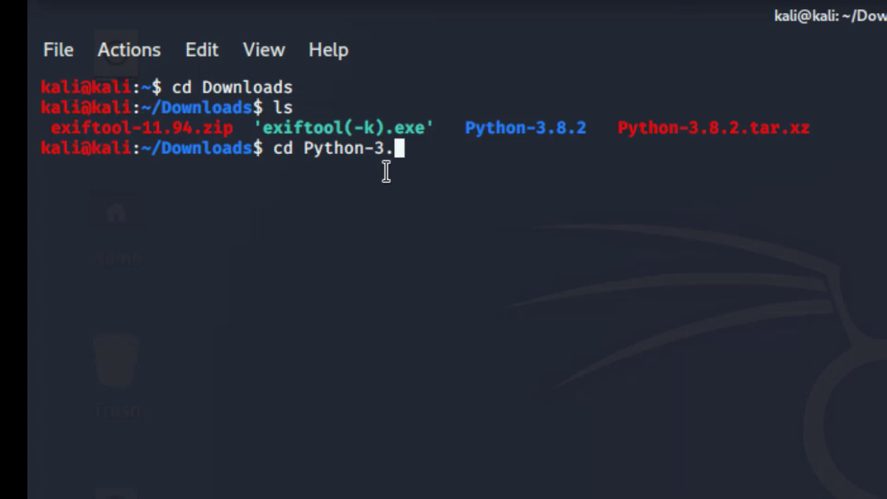
text(8.)
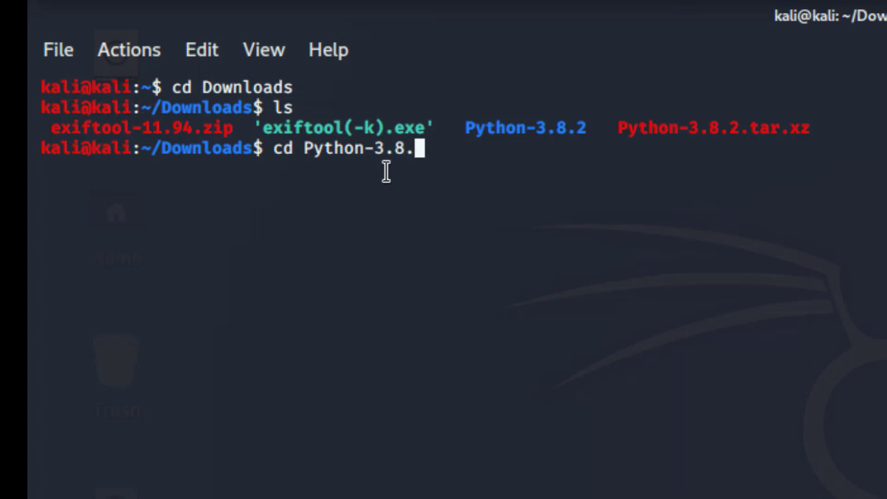
text(2)
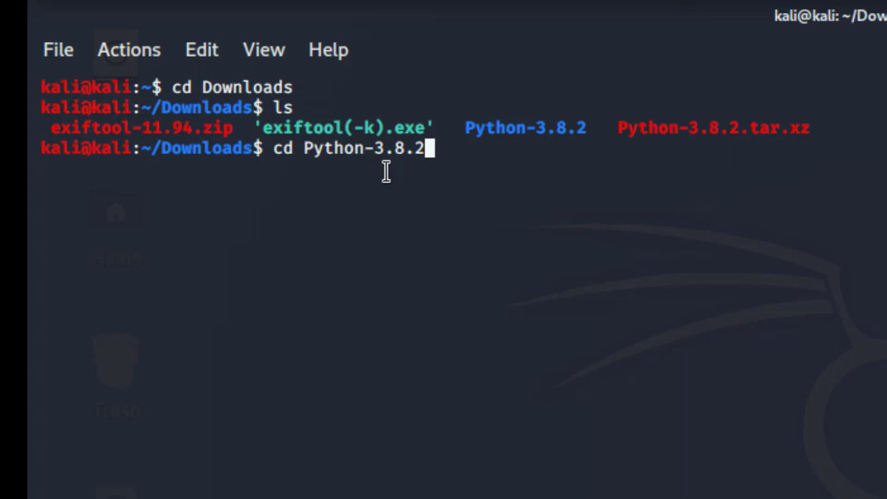
key(Return)
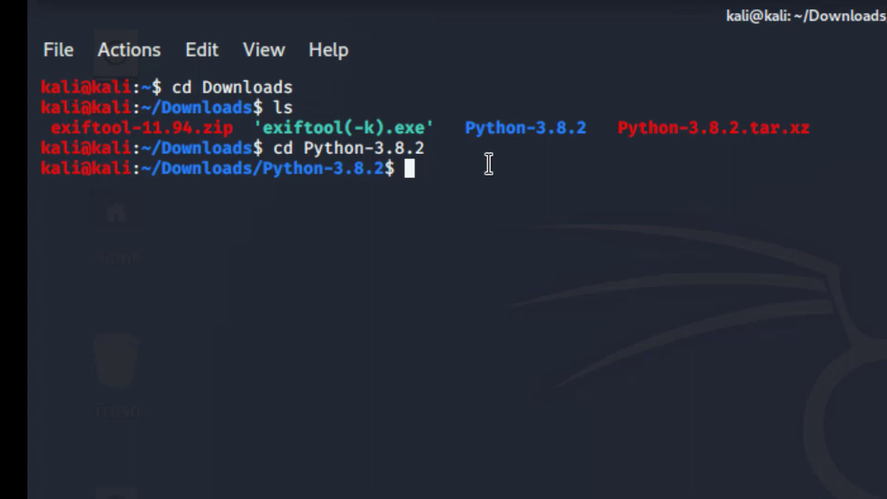
key(ctrl+l)
text(cd)
Step: Return home, switch to a root shell with the sudo password and clear the screen
key(Return)
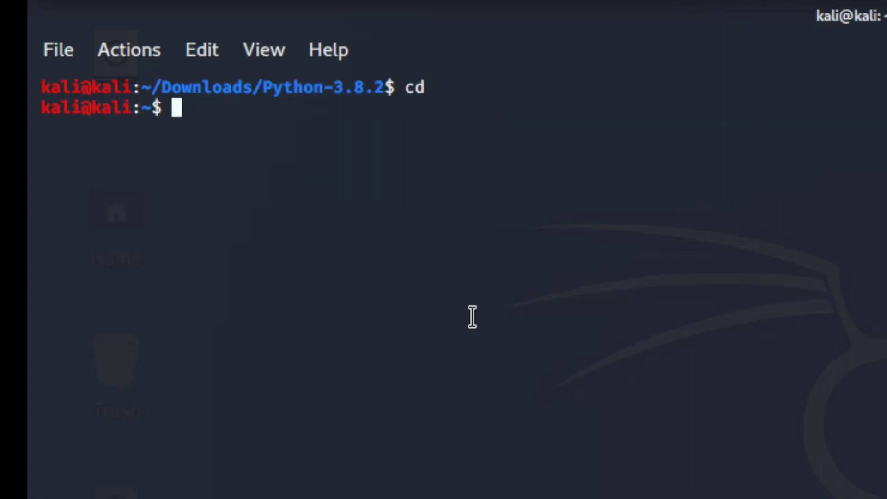
text(s)
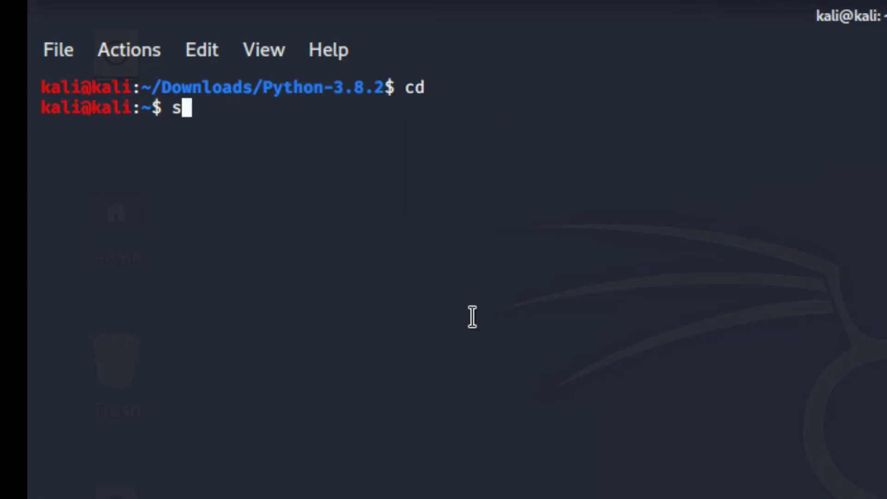
text(udo su)
key(Return)
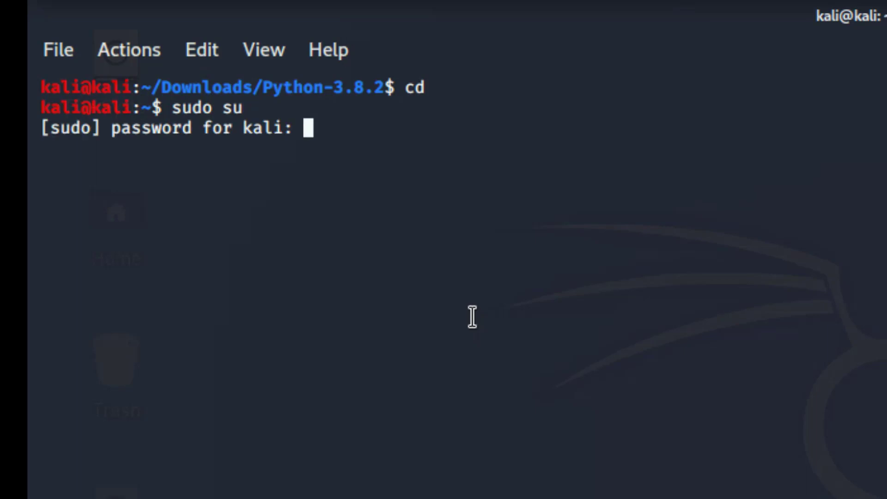
key(Return)
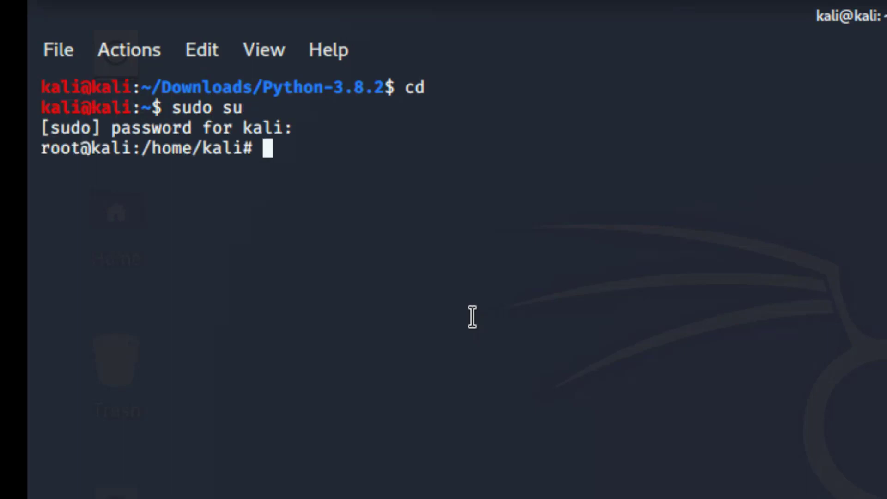
text(clear)
key(Return)
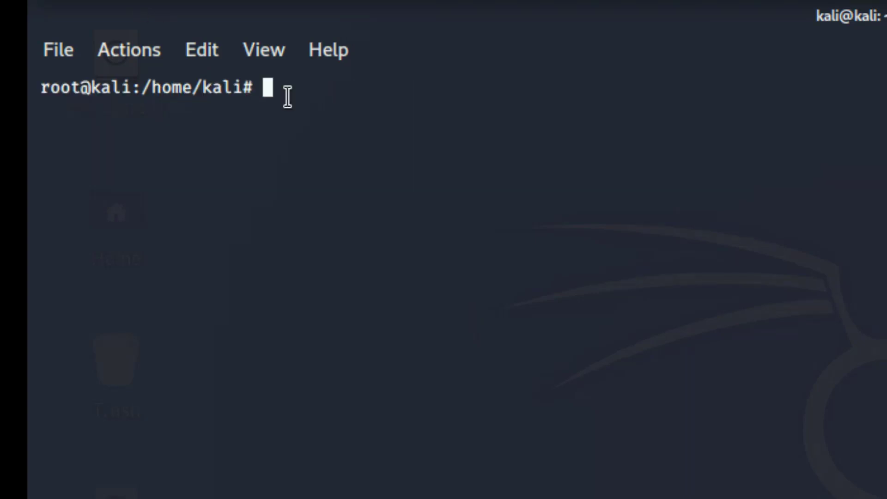
text(cd D)
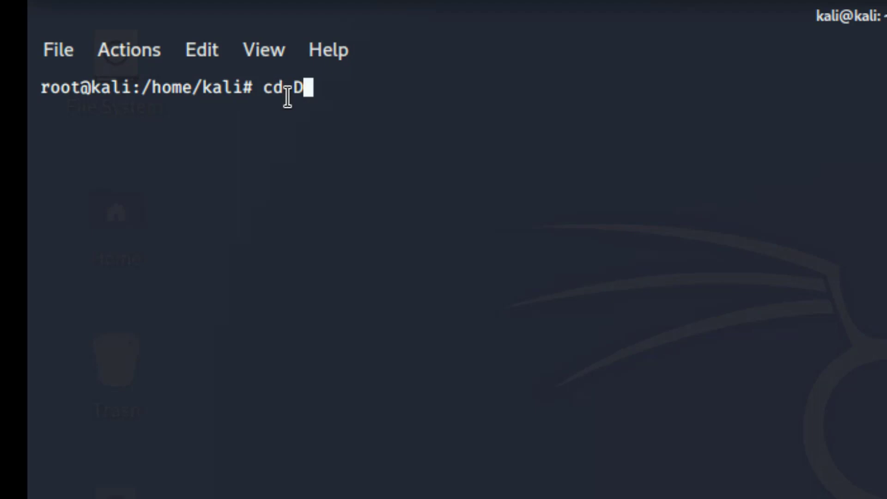
text(ownloa)
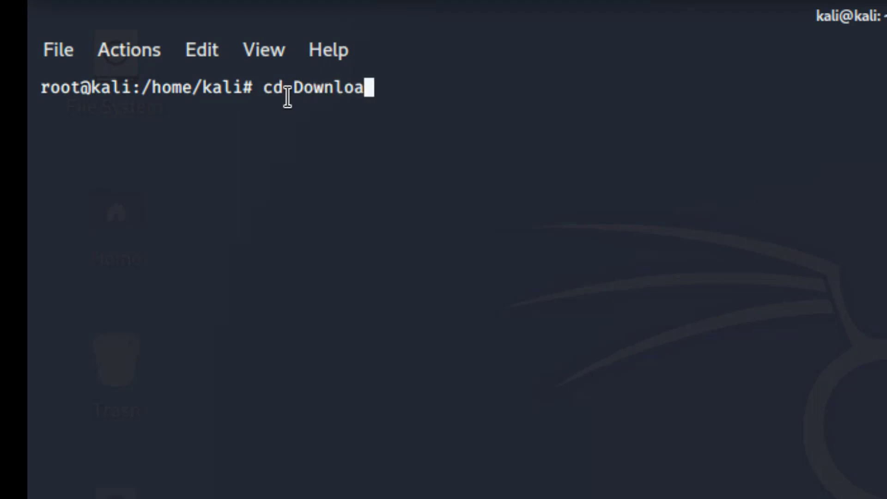
text(ds)
Step: As root, cd into Downloads, list it and enter the Python-3.8.2 source folder
key(Return)
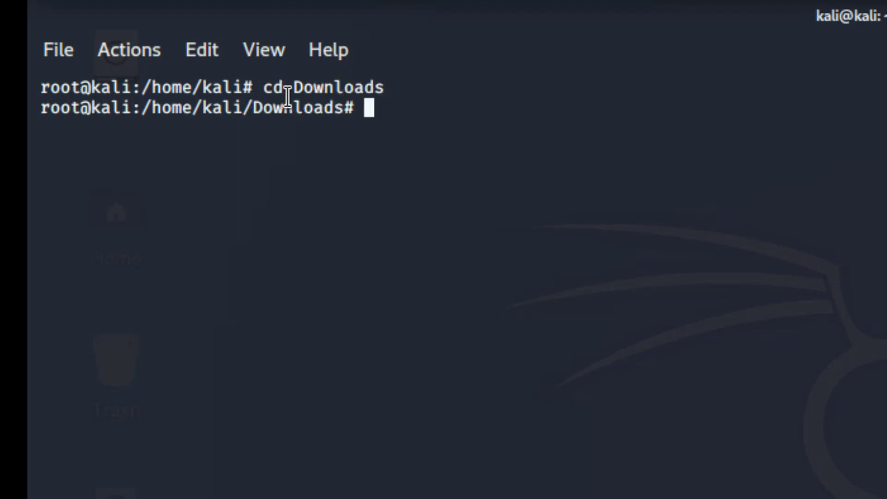
text(ls)
key(Return)
text(cd)
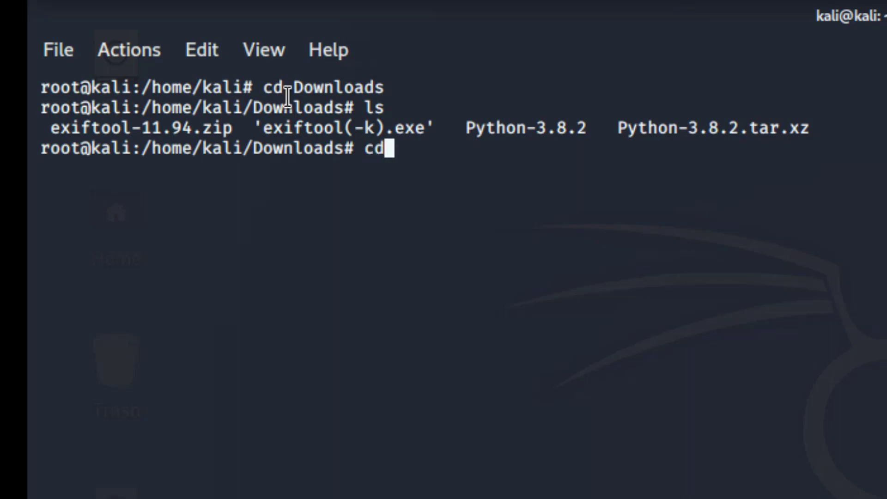
text( Pyth)
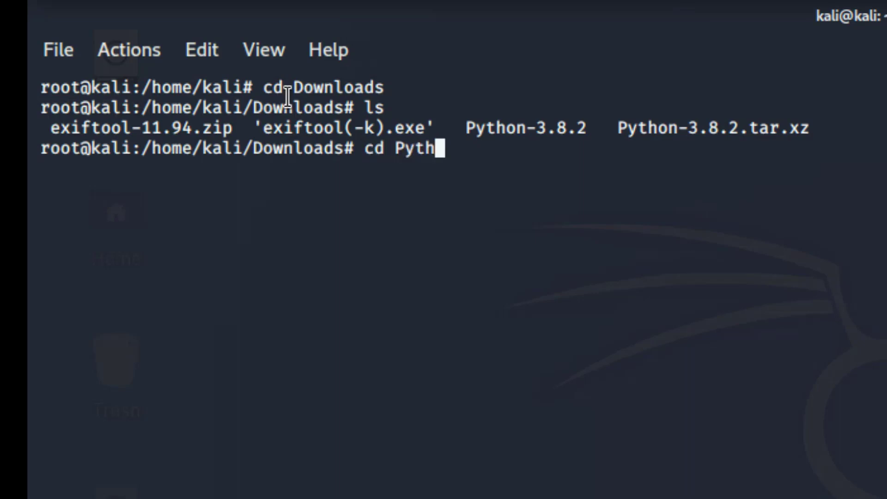
text(on)
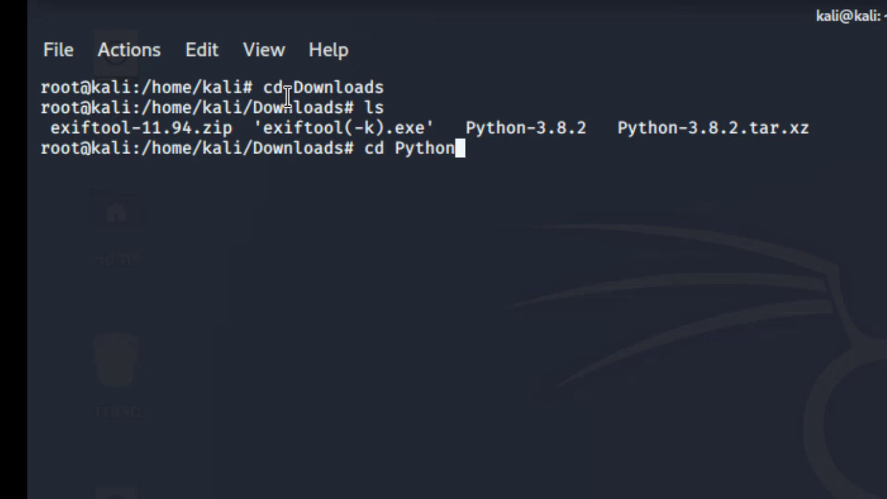
text(-3.)
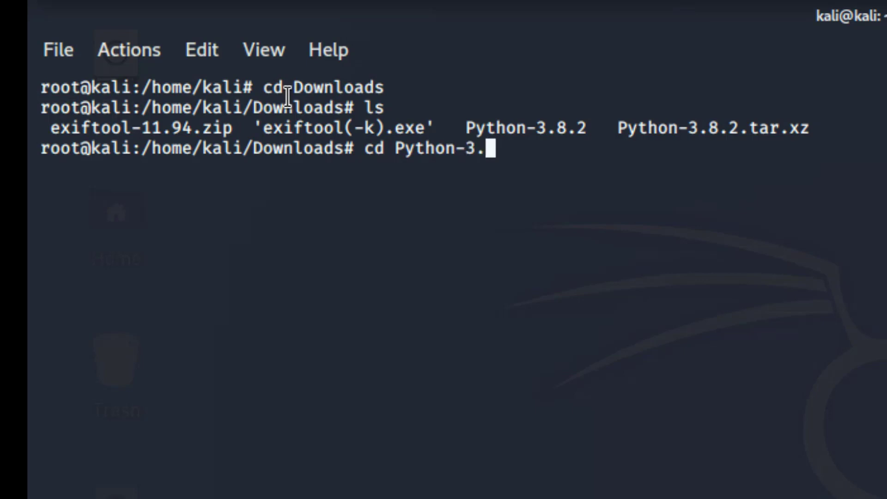
text(8.)
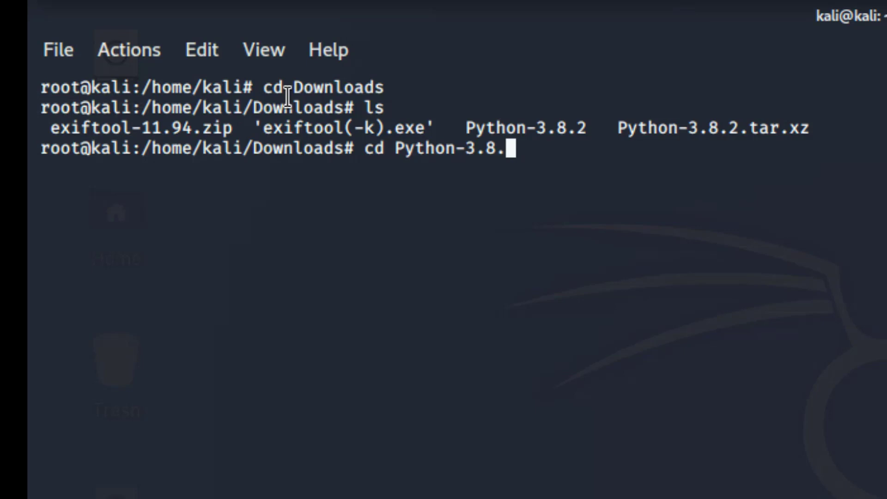
text(2)
key(Return)
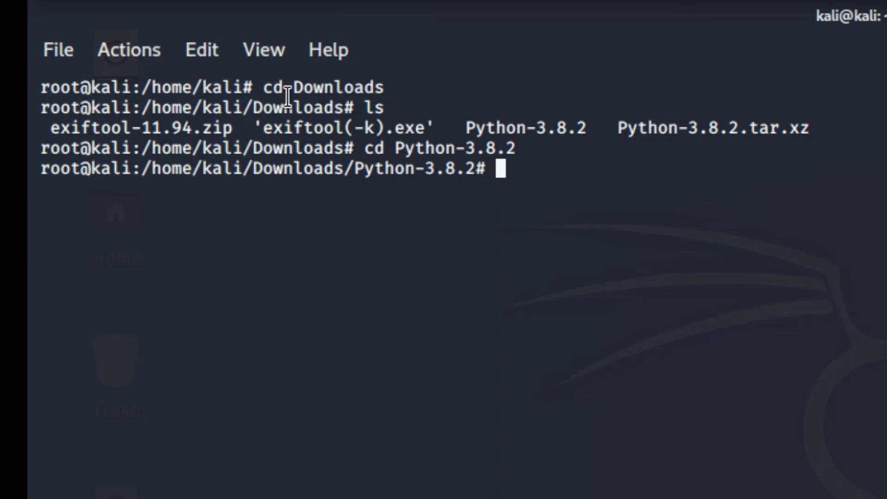
text(ap)
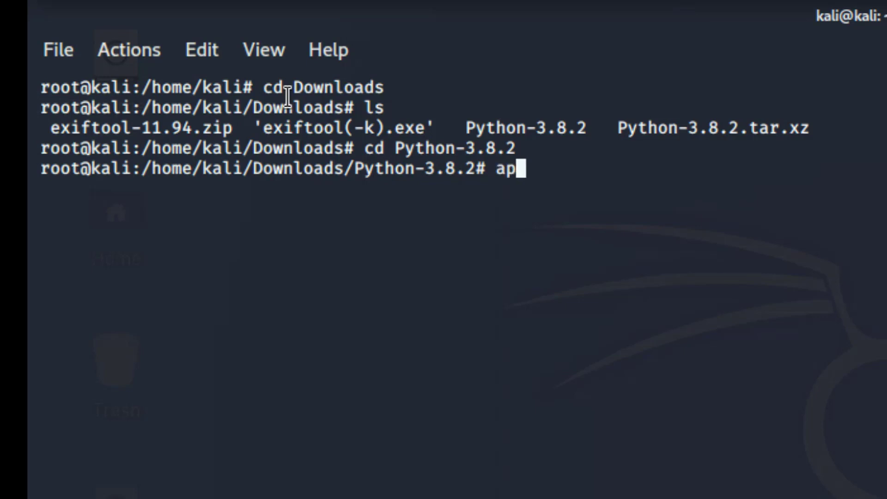
text(t-get )
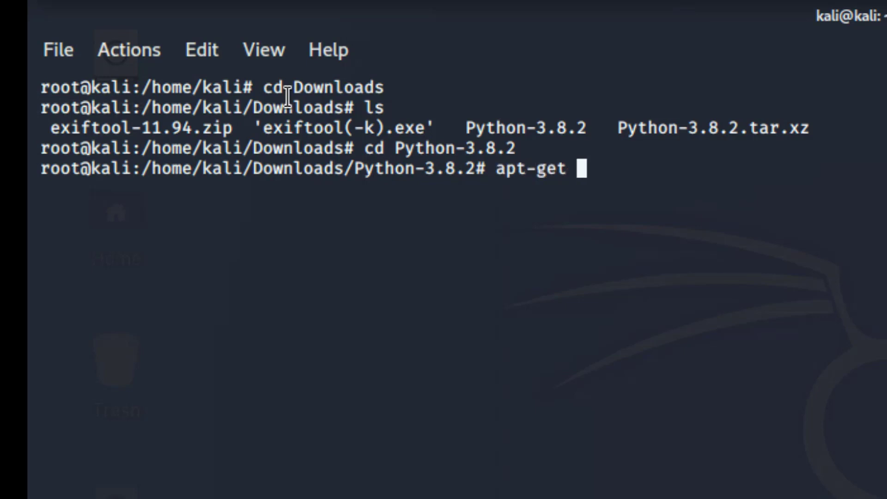
text(upd)
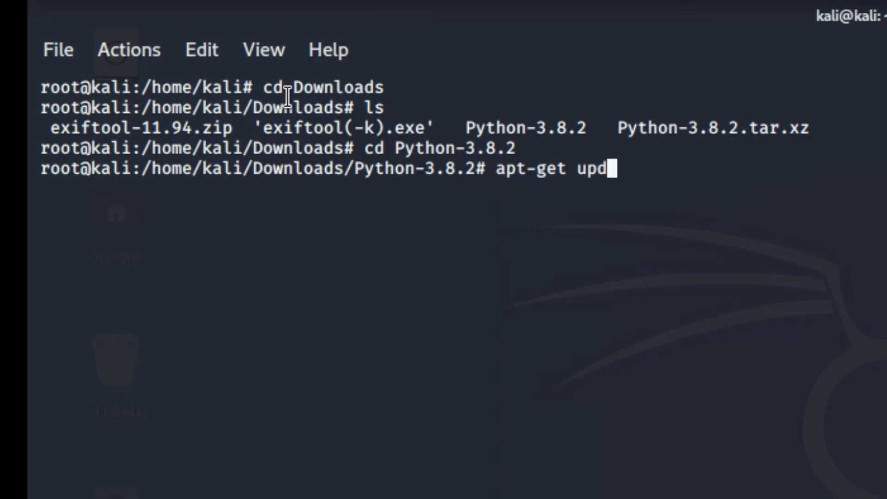
text(atr)
Step: Run apt-get update to refresh the Kali package lists
key(BackSpace)
text(e)
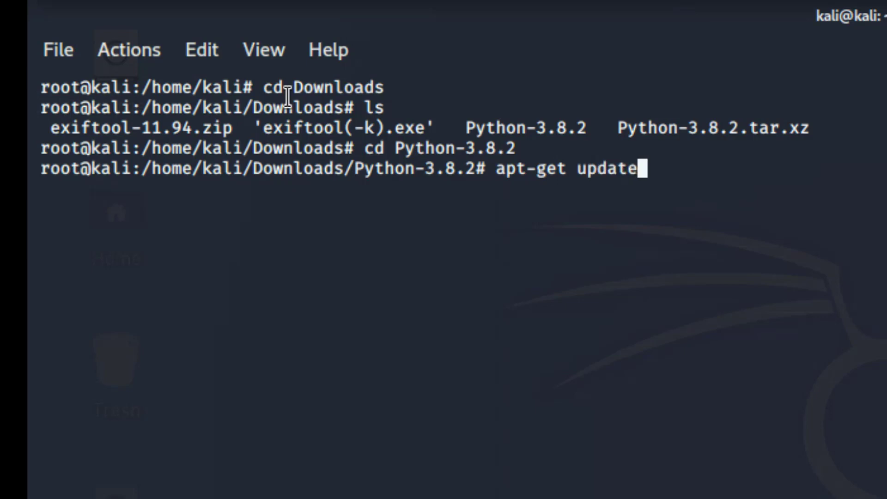
key(Return)
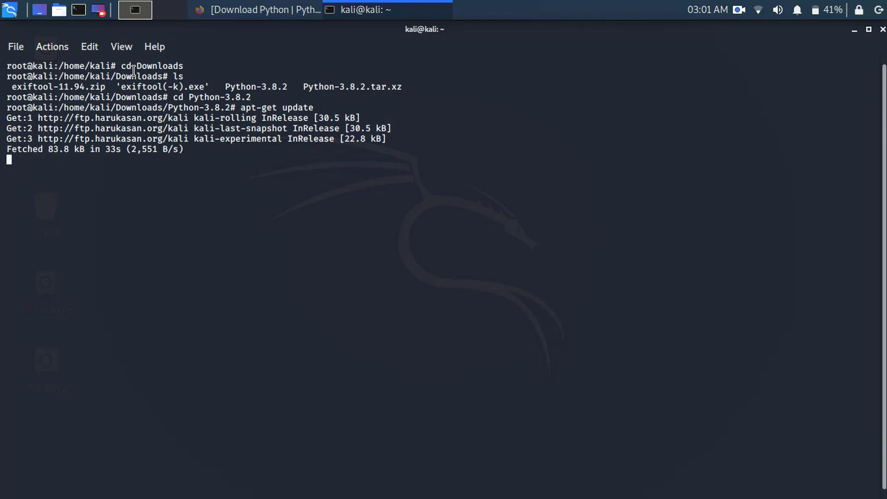
text(l)
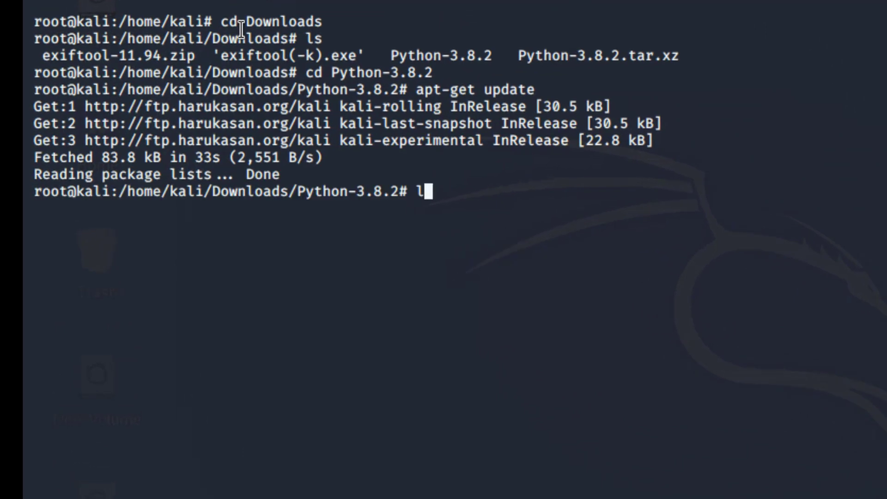
text(s)
Step: List the source folder and run apt-get install python3-pip, already the newest version
key(Return)
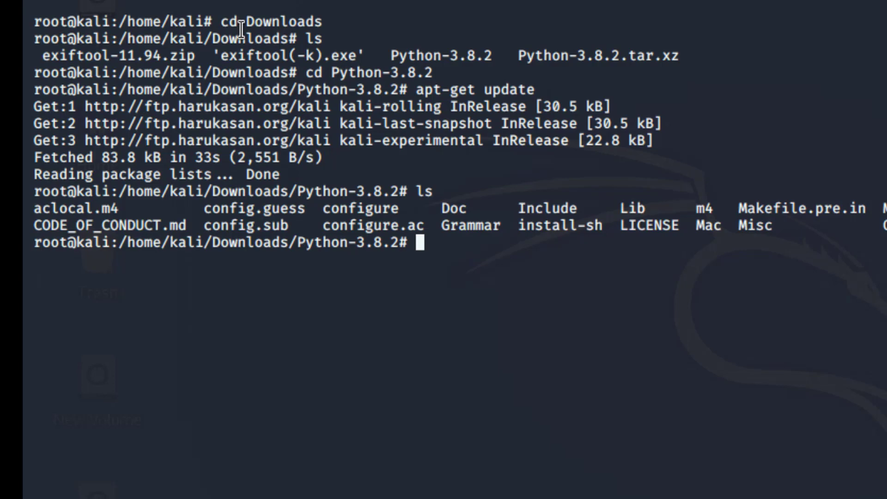
text(apt)
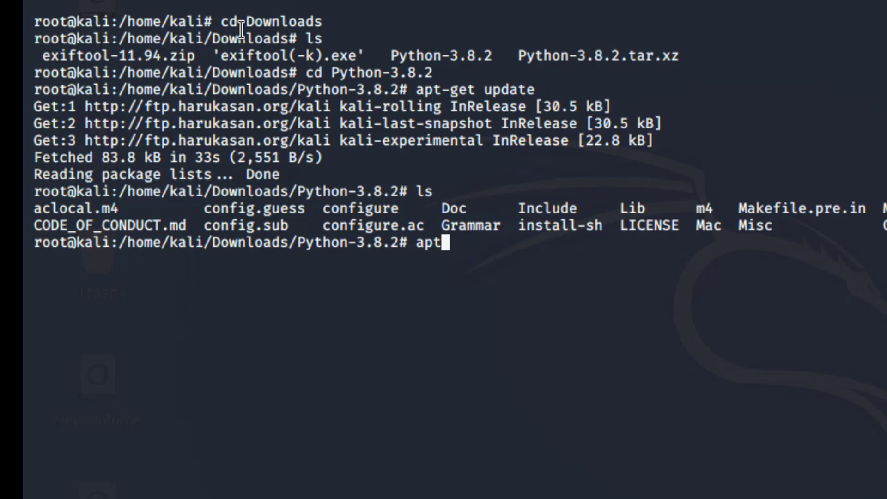
text(-get)
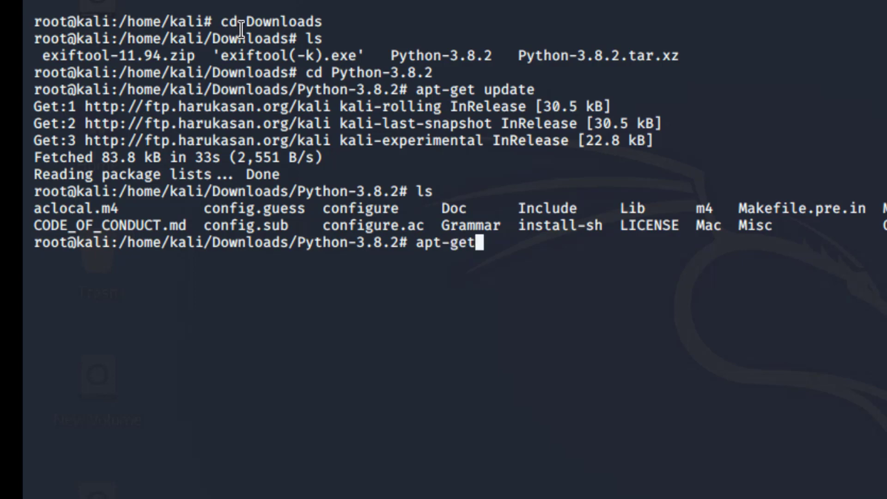
text( insta)
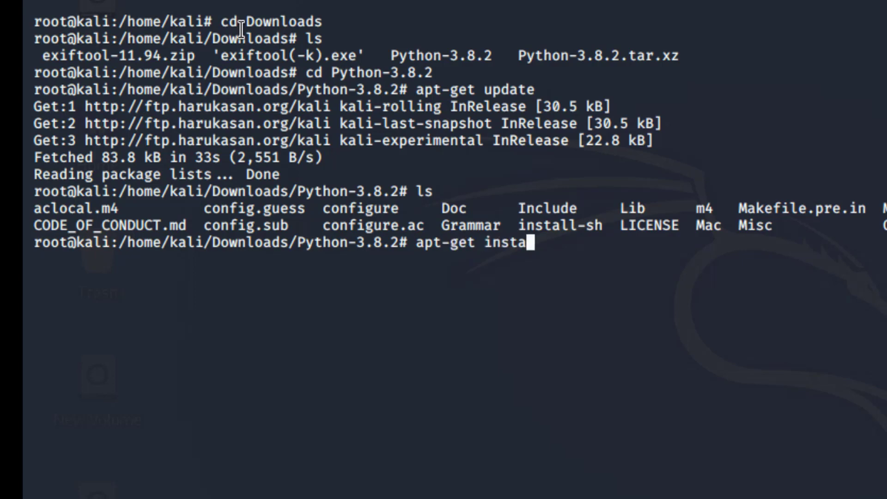
text(ll p)
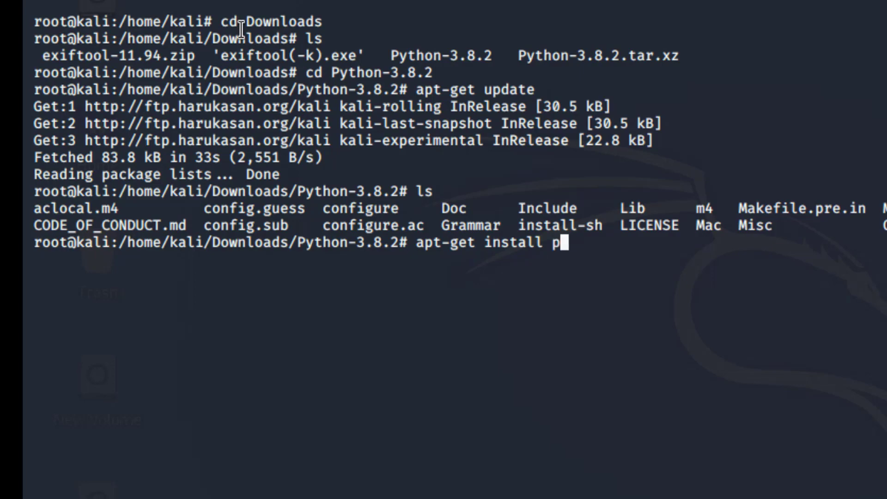
text(ython)
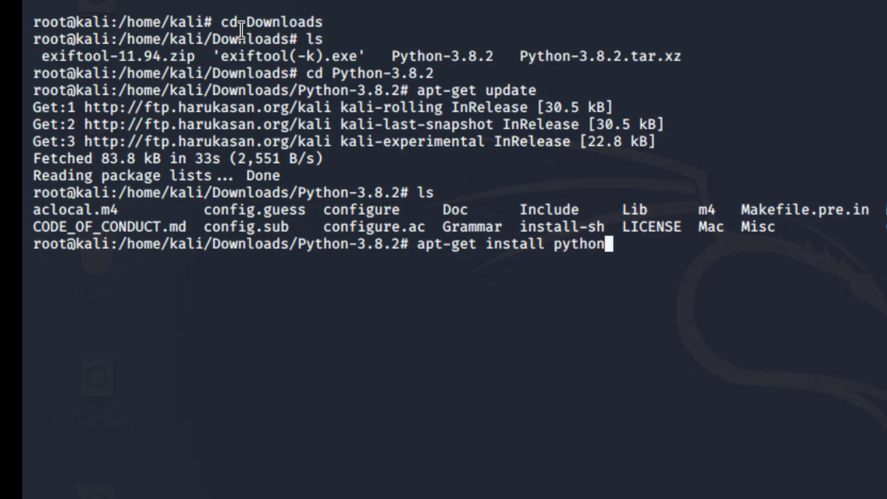
text(3)
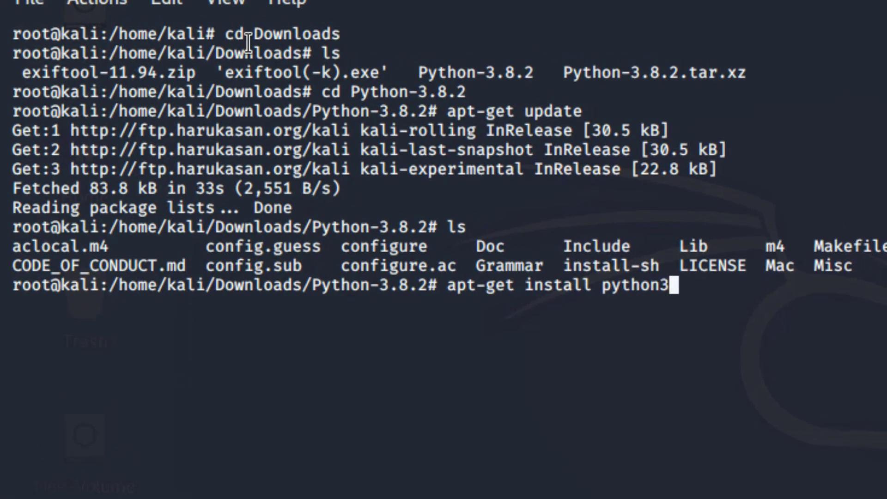
text(-p)
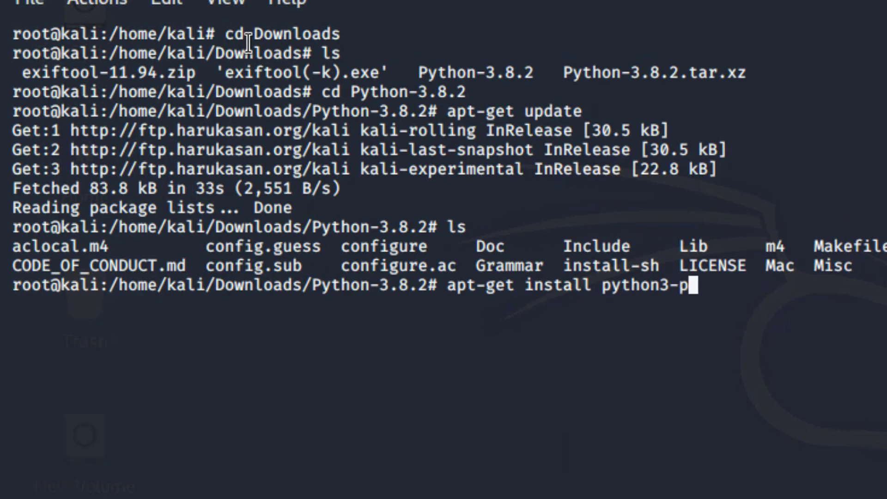
text(ip)
key(Return)
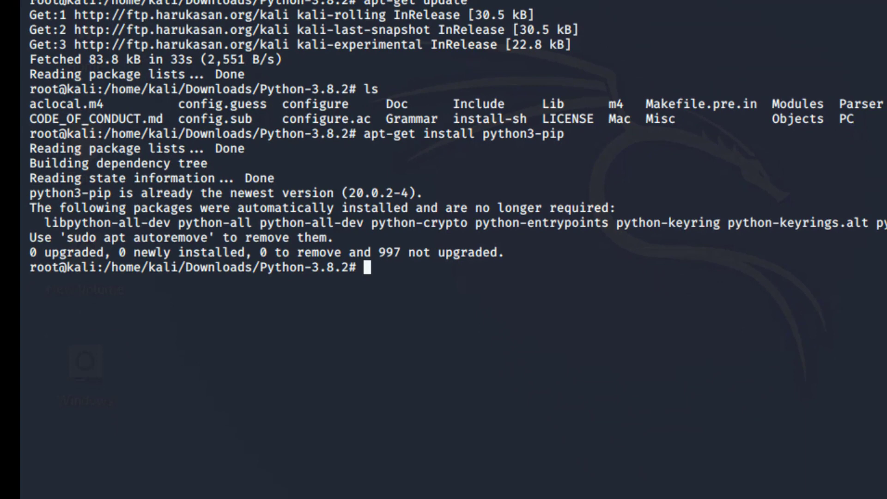
text(./)
text(confi)
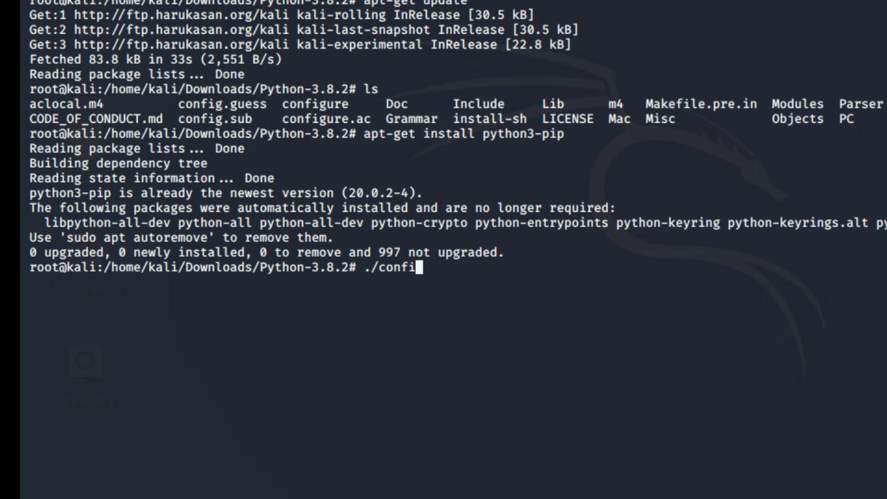
text(gure)
Step: Run ./configure in Python-3.8.2 to generate the Makefile
key(Return)
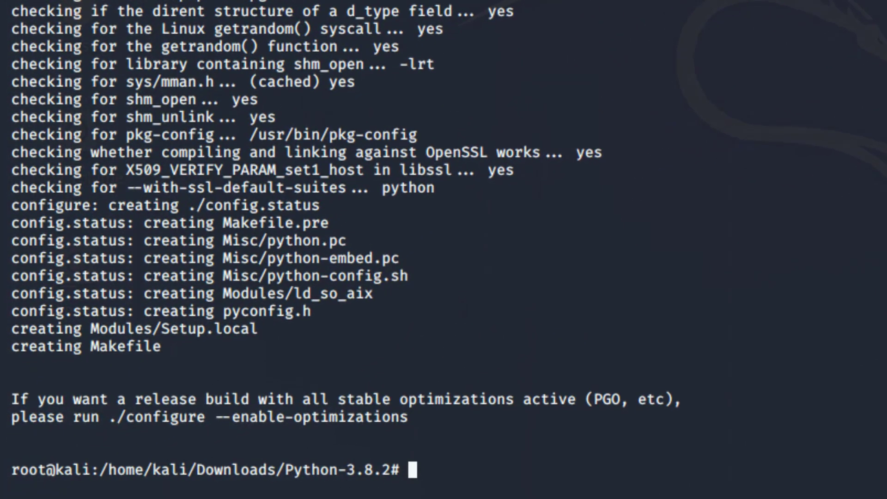
text(make)
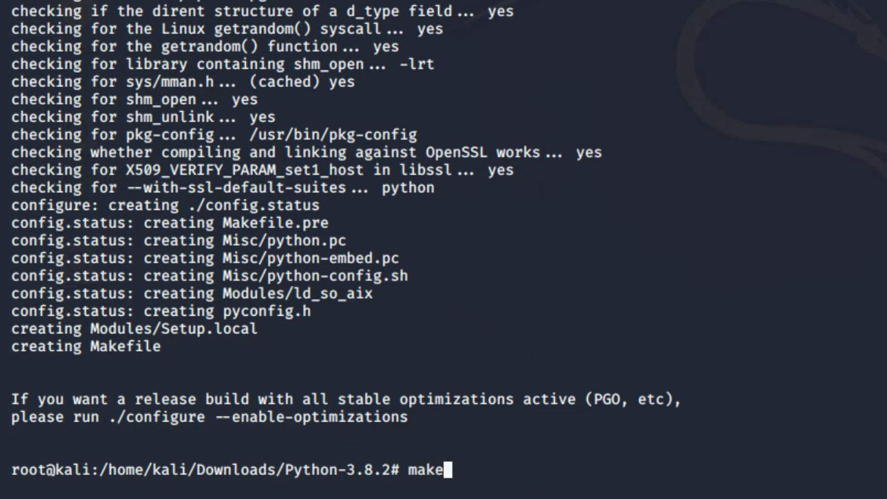
Step: Run make to compile the Python 3.8.2 source
key(Return)
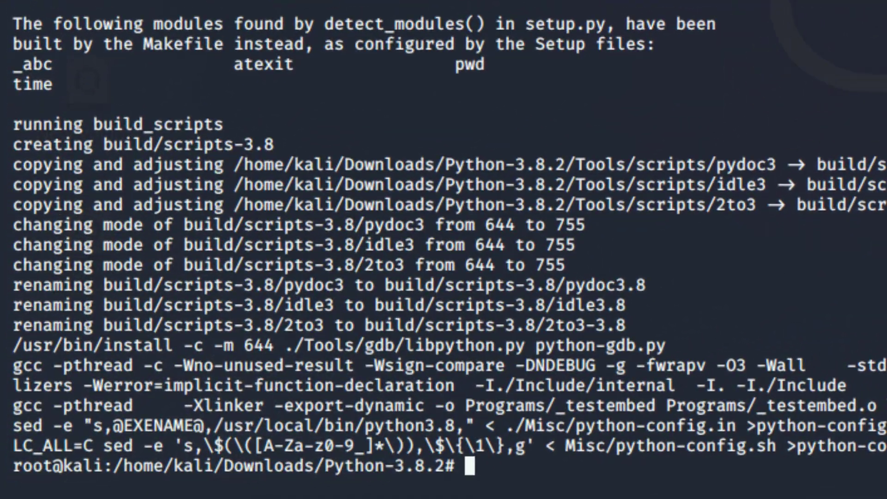
text(make)
Step: Run make install to install Python 3.8.2 under /usr/local with pip and setuptools
key(BackSpace)
key(BackSpace)
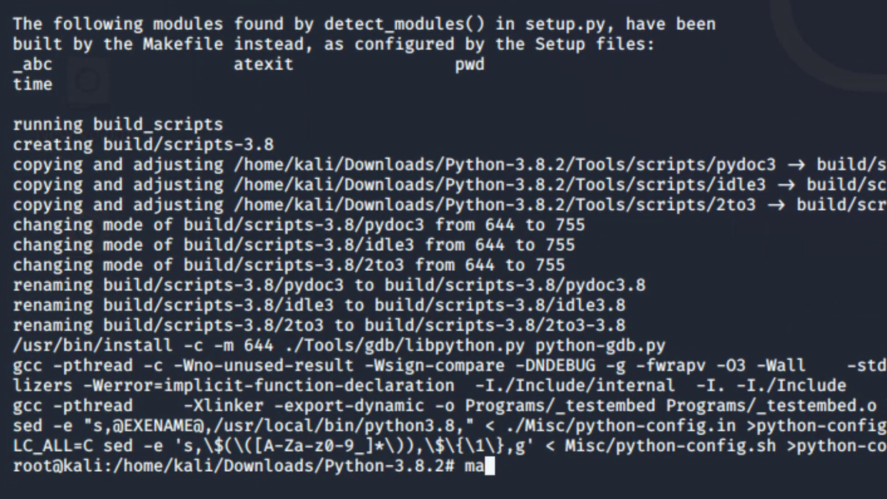
key(BackSpace)
key(BackSpace)
text(ma)
text(ke)
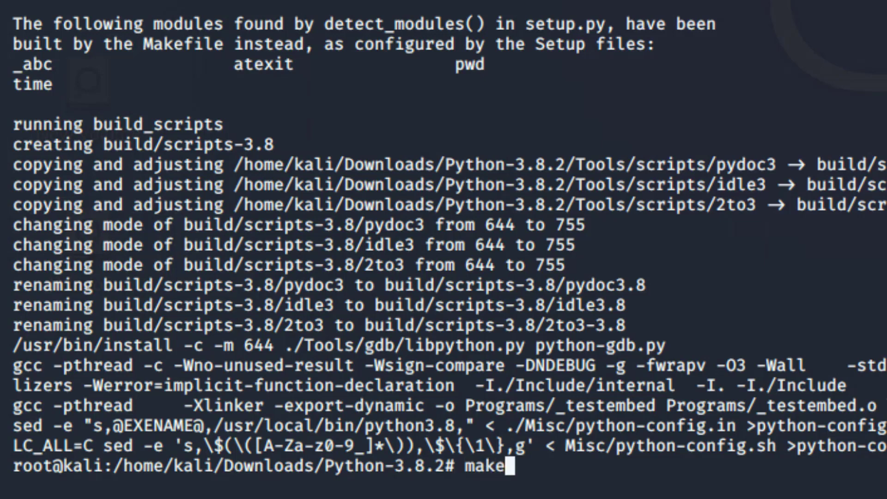
text( insta)
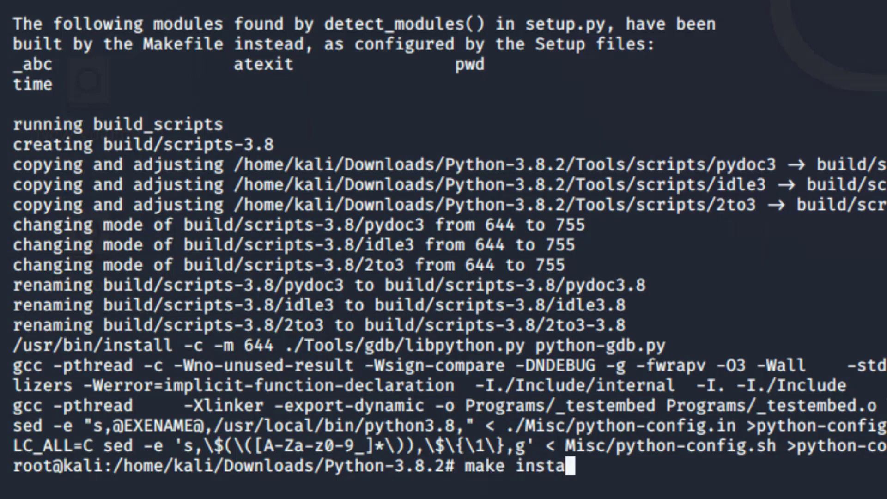
text(ll)
key(Return)
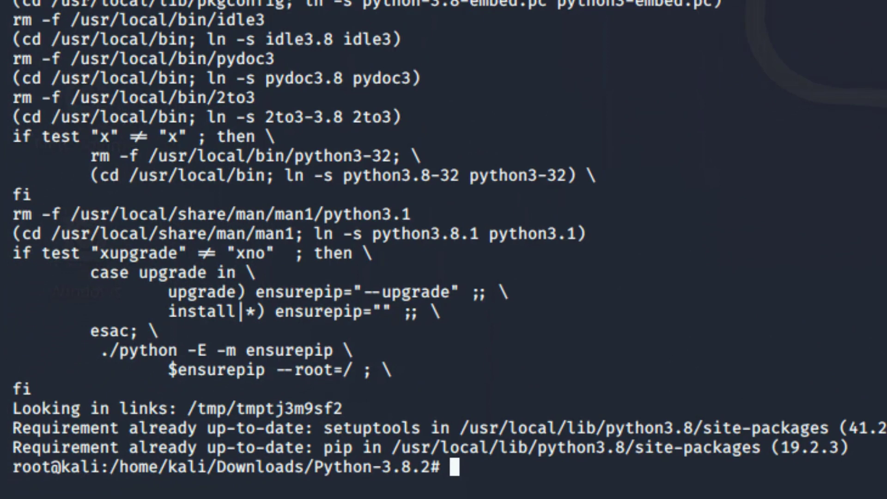
text(p)
text(ythom)
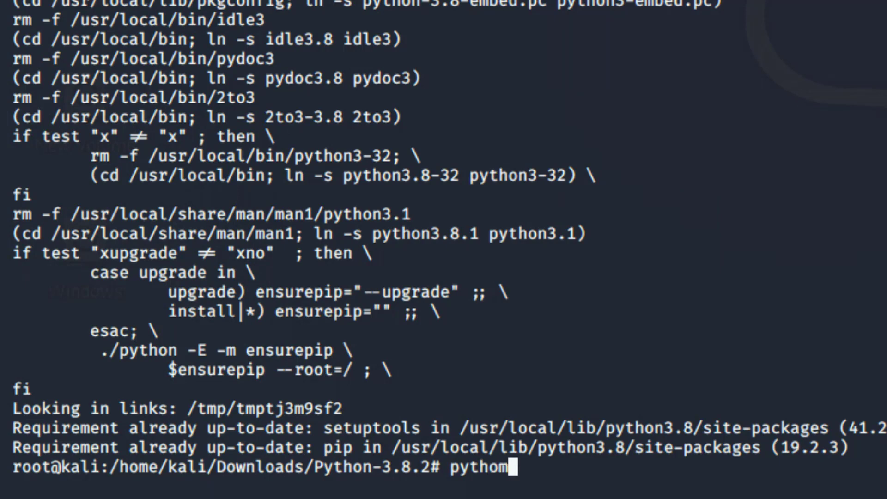
Step: Run python3 -V to confirm Python 3.8.2 is installed
key(BackSpace)
text(n)
text(3 )
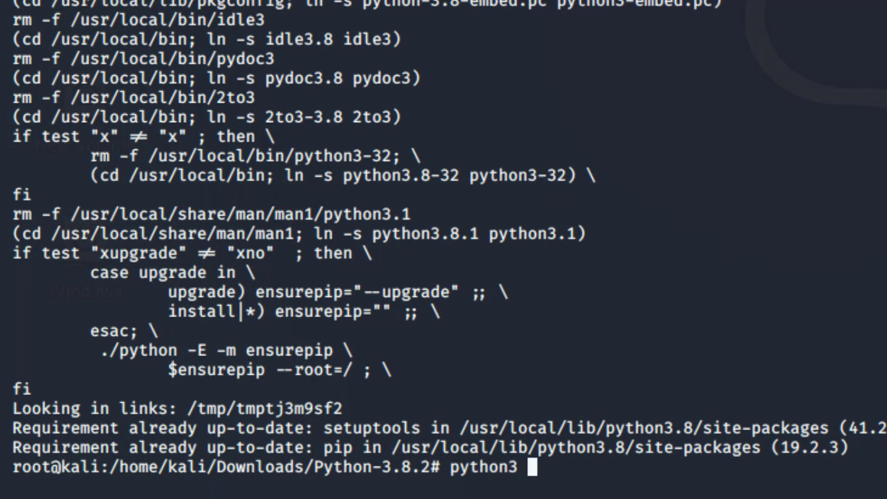
text(-V)
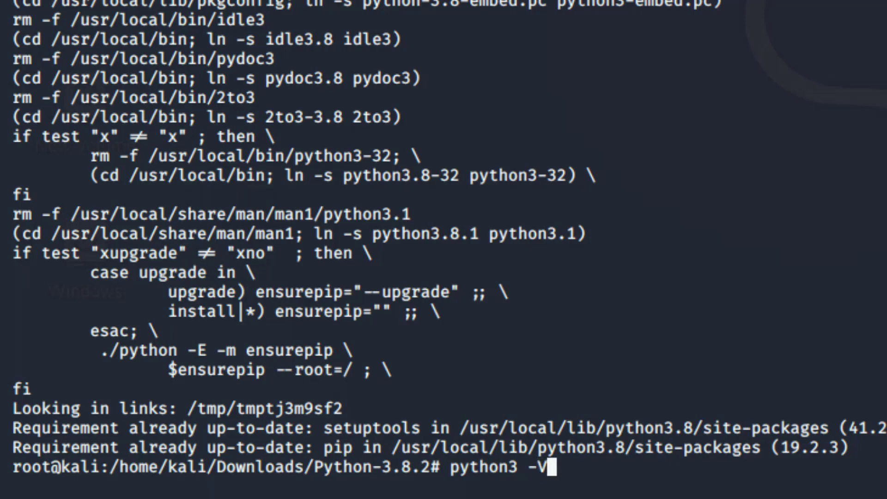
key(Return)
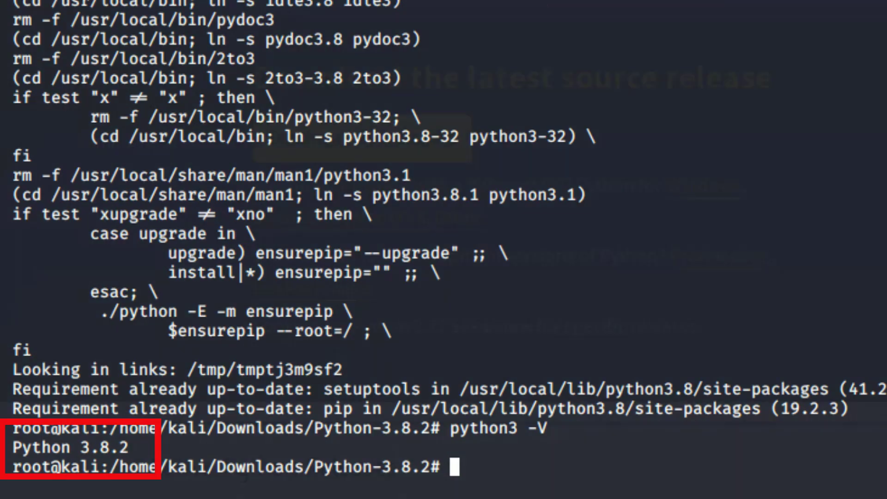
text(ap)
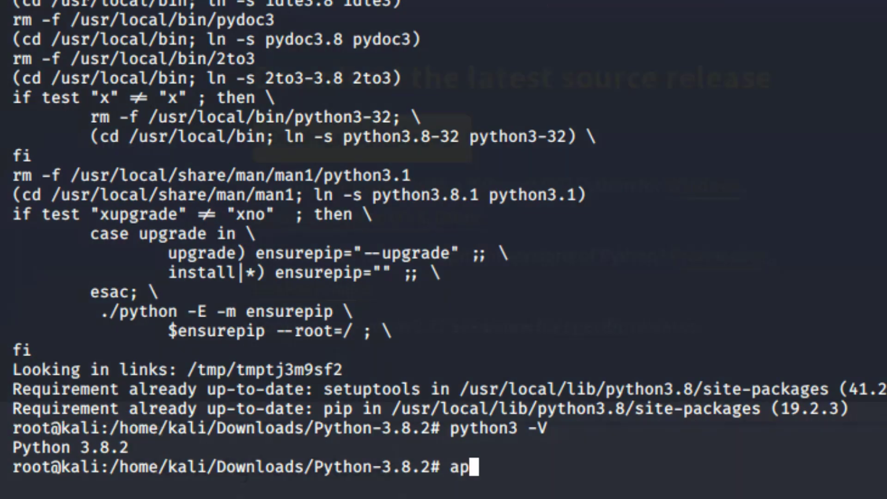
text(t-)
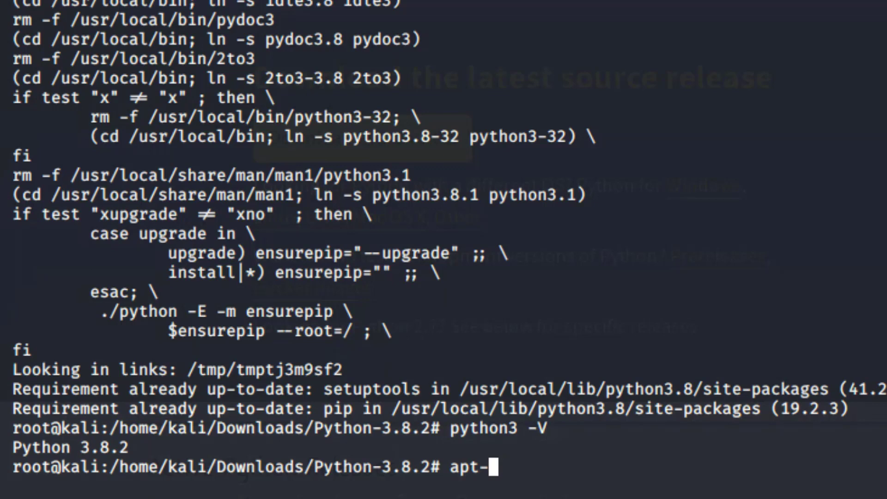
text(get )
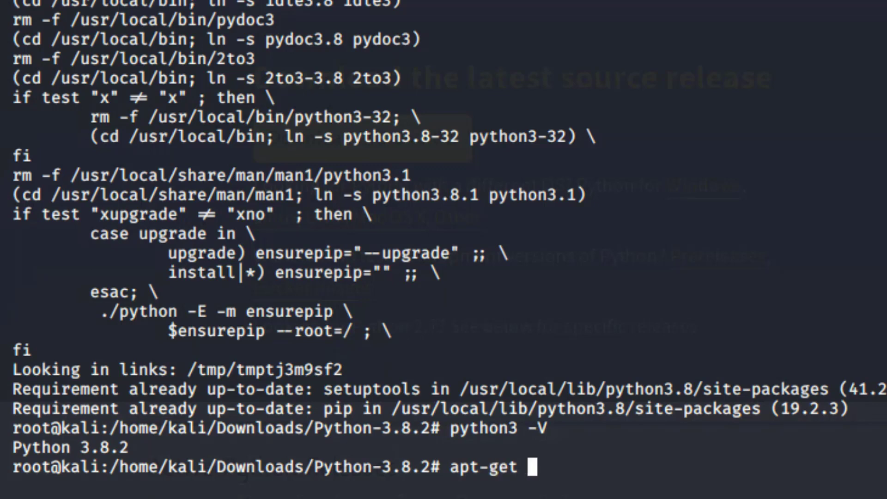
text(instal)
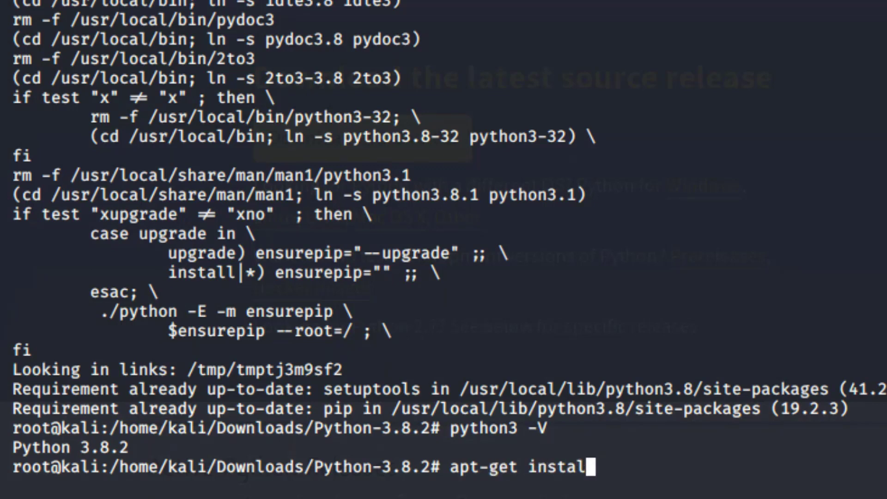
text(l pyth)
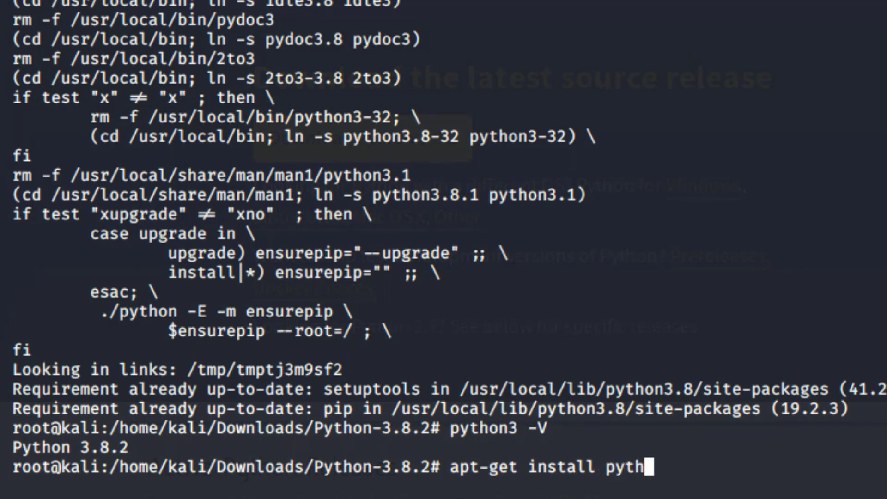
text(on)
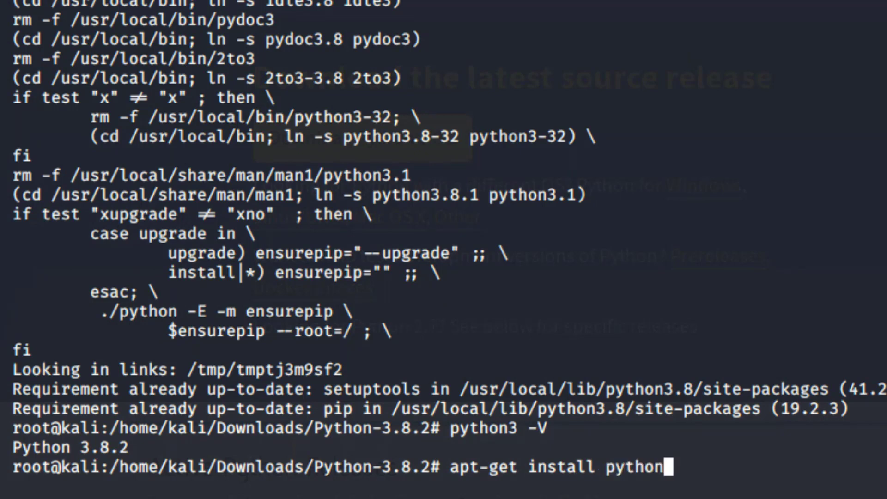
text(3-)
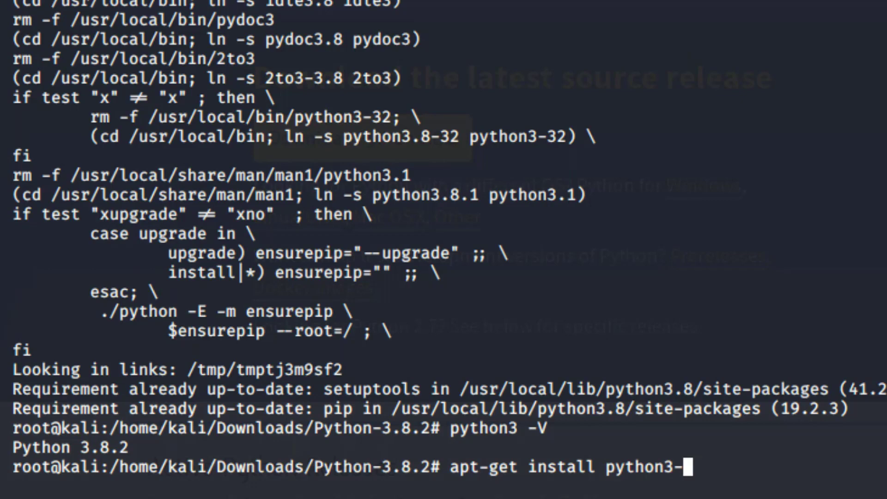
text(pip)
Step: Run apt-get install python3-pip, which reports it already the newest version
key(Return)
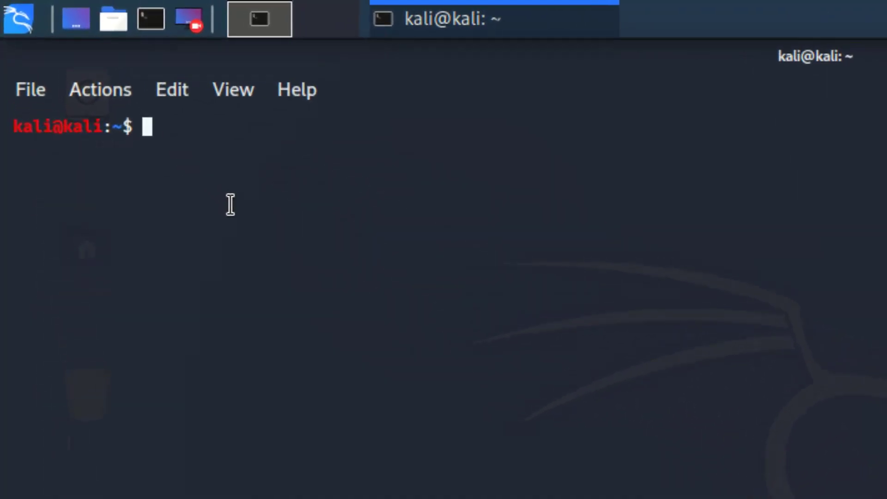
text(sudo su)
Step: Become root with sudo su, entering the password, in the new terminal
key(Return)
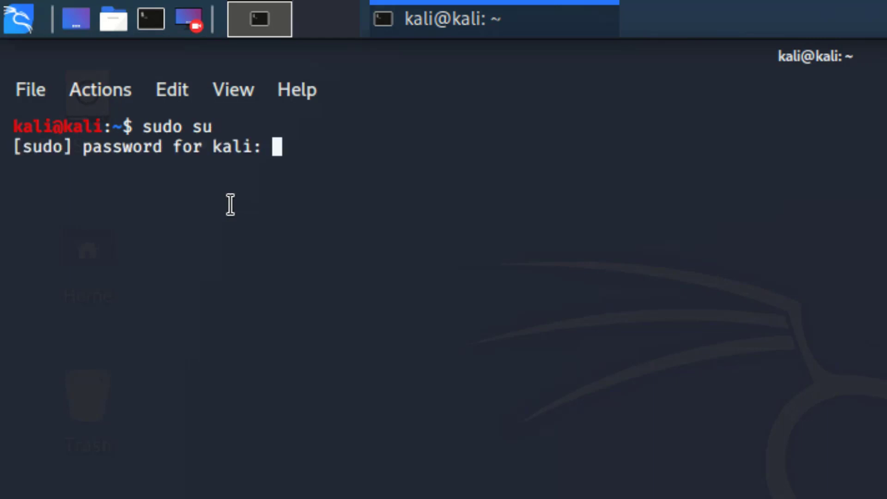
key(Return)
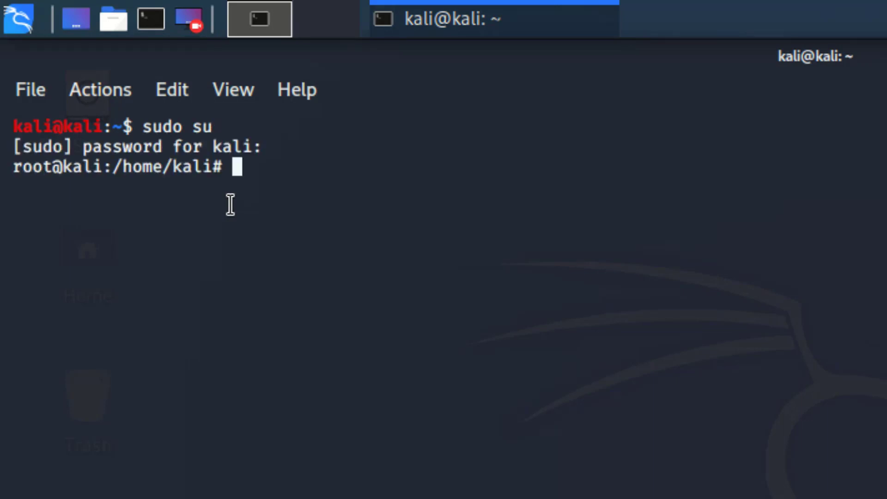
Step: Launch Firefox from the Kali menu and search Google for mitmf github
click(20, 25)
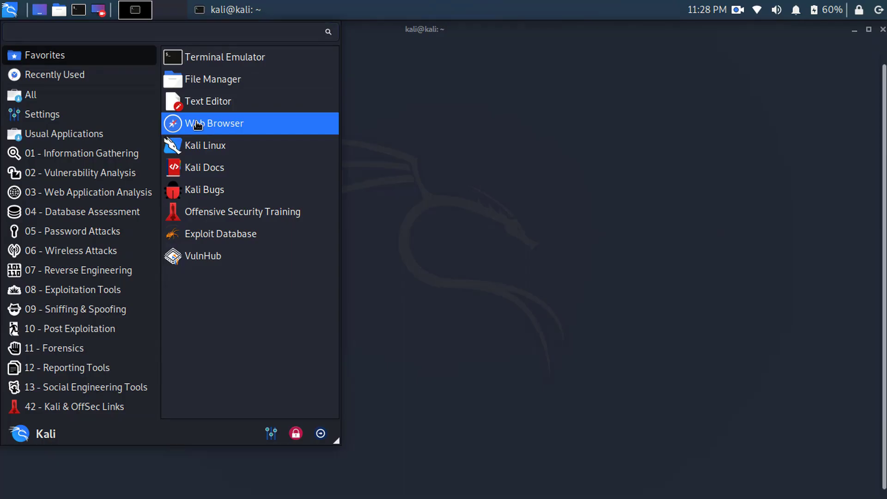
click(197, 123)
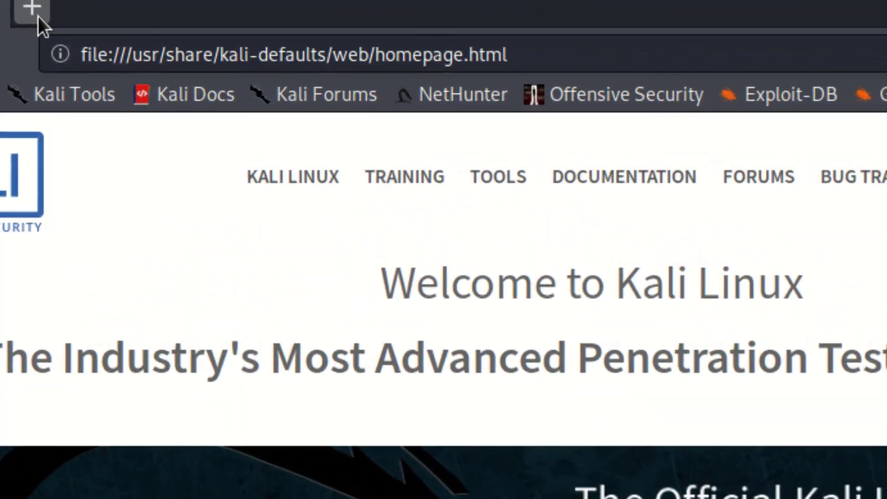
click(38, 16)
text(mi)
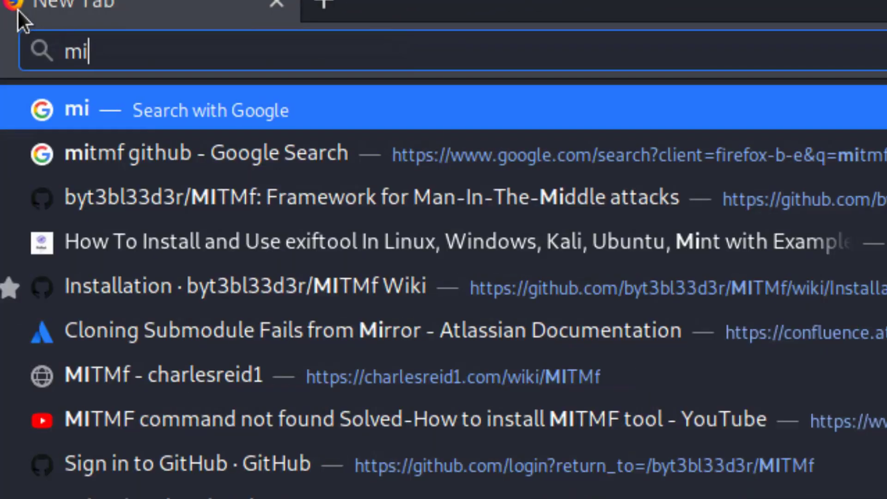
text(tmf)
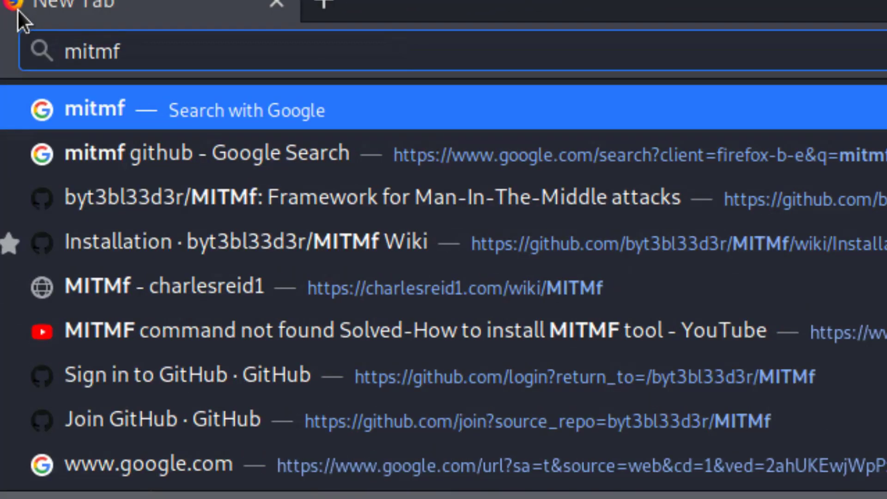
text( git)
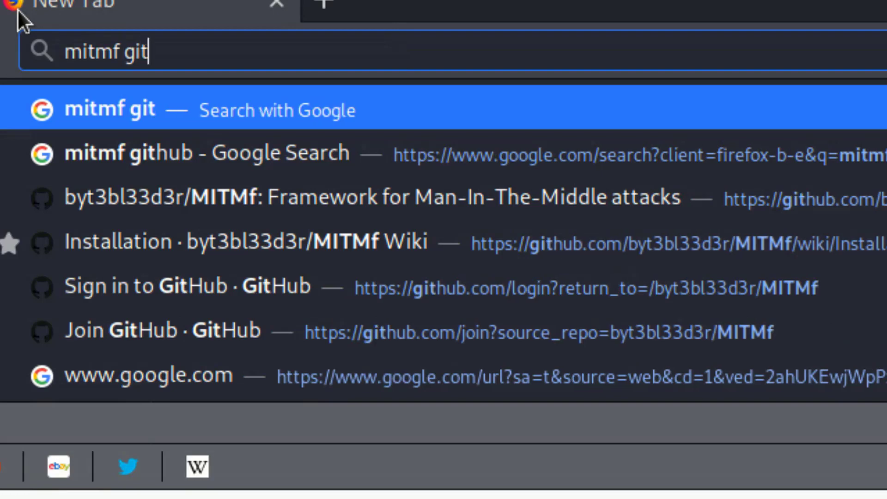
text(hub)
key(Return)
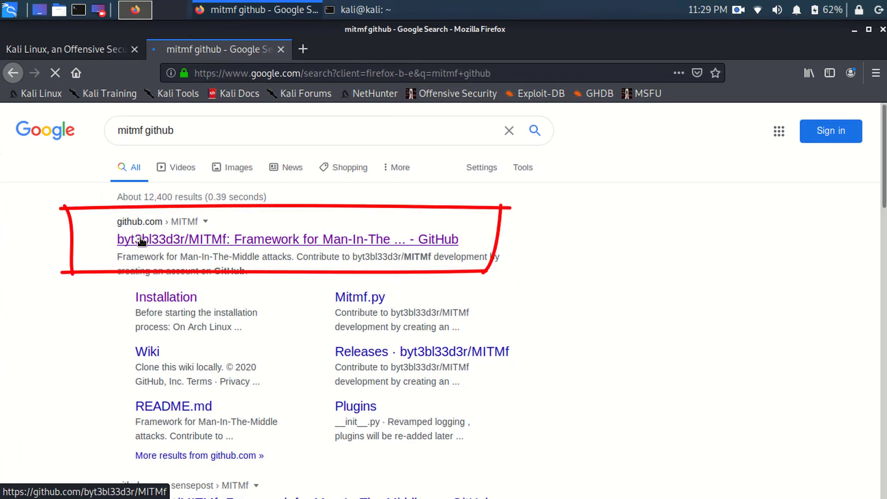
click(142, 240)
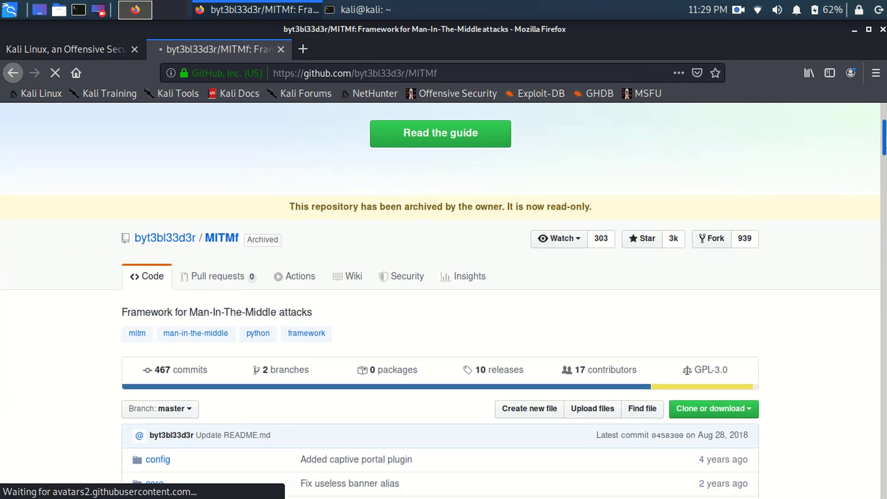
scroll(885, 123, down, 3)
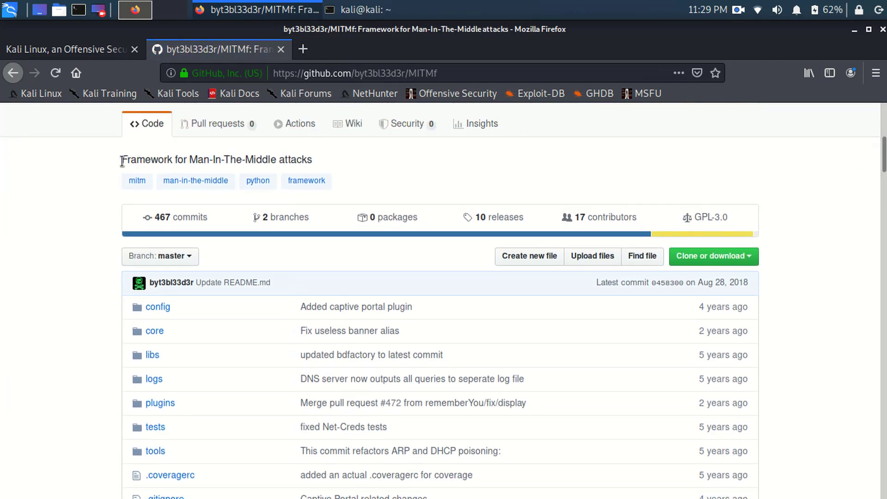
drag(121, 160, 320, 168)
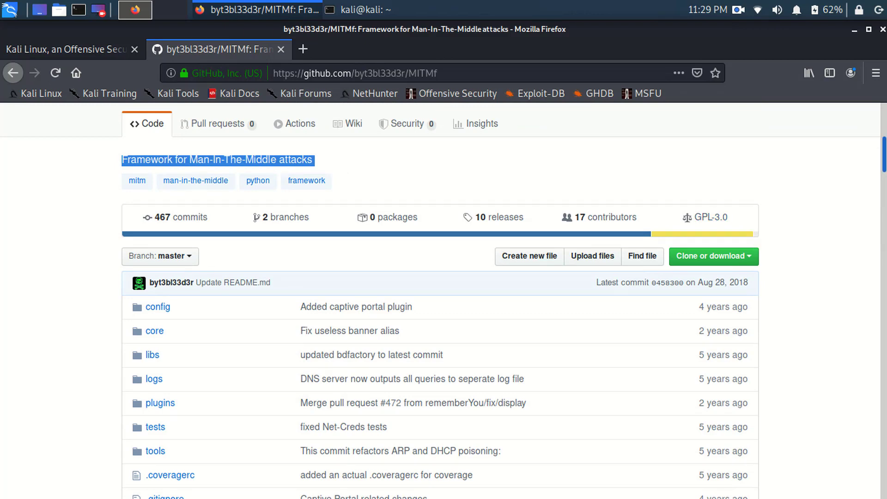
scroll(440, 301, down, 2)
scroll(440, 300, down, 8)
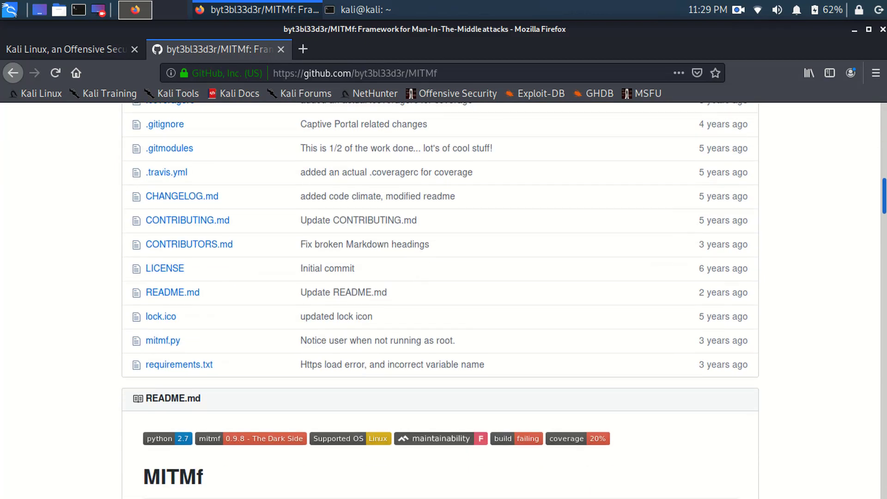
drag(883, 205, 880, 182)
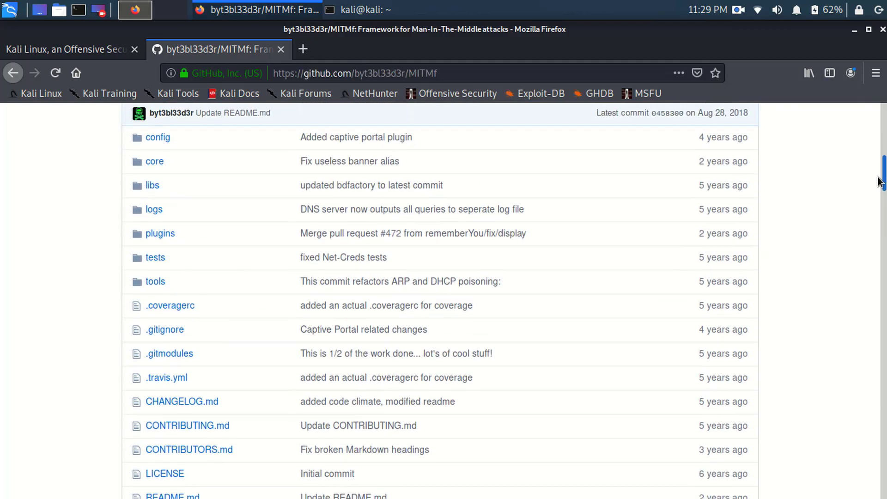
drag(880, 181, 880, 241)
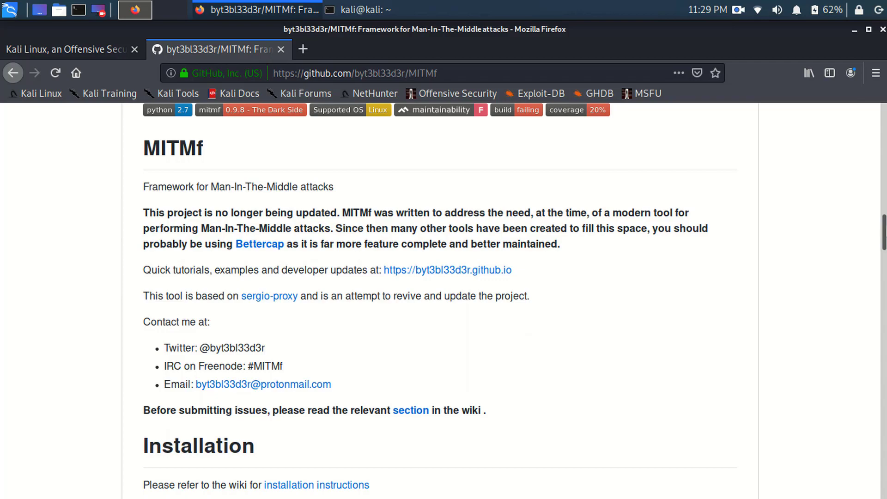
scroll(885, 230, down, 3)
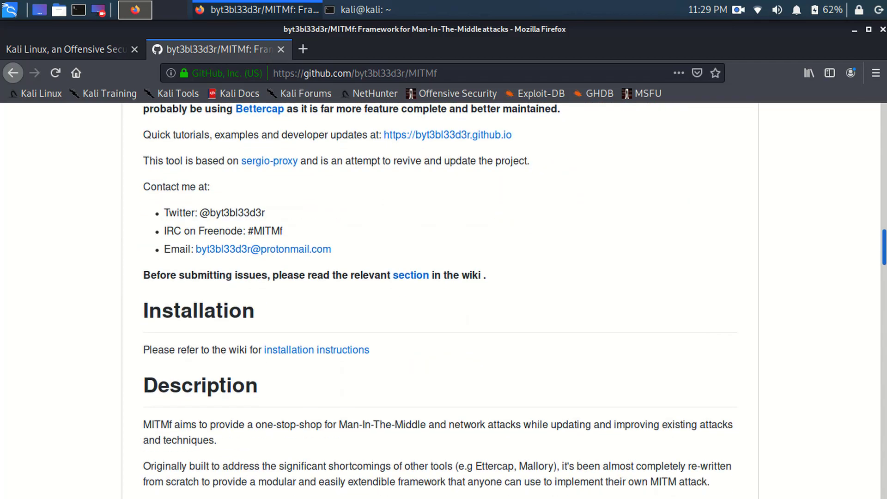
scroll(885, 247, down, 5)
scroll(884, 264, down, 2)
scroll(884, 278, down, 3)
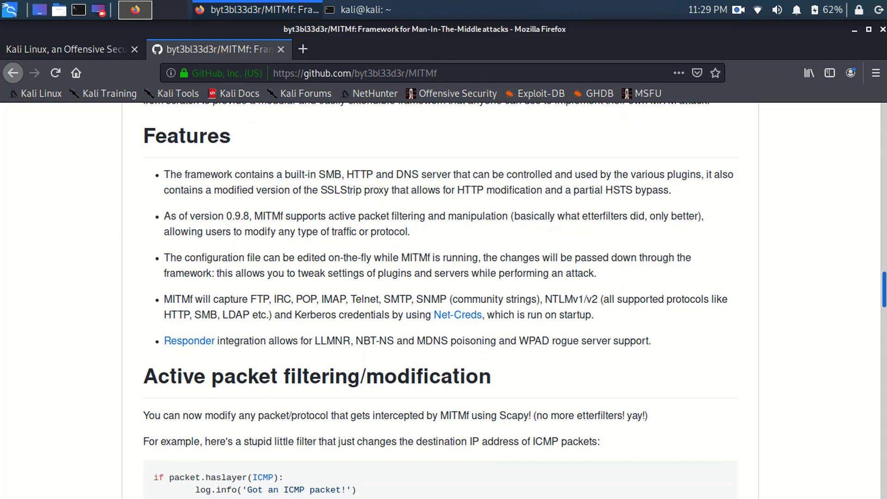
scroll(884, 291, down, 6)
scroll(885, 326, down, 5)
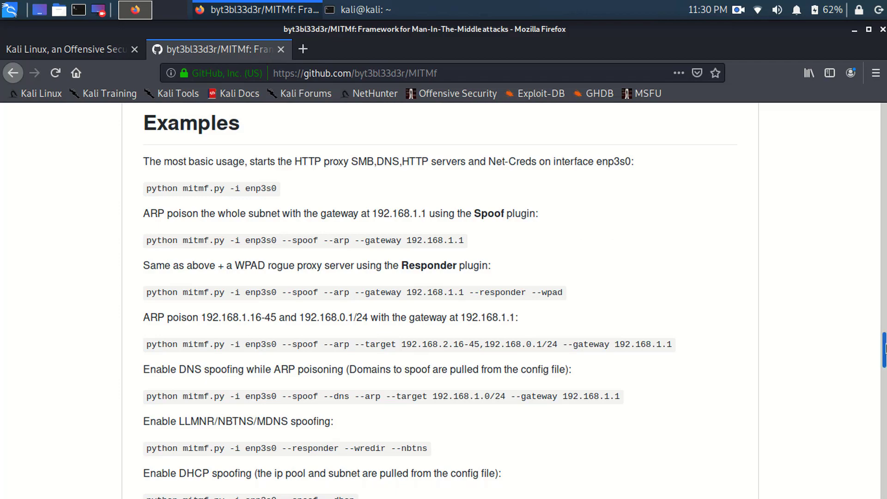
scroll(886, 347, down, 5)
scroll(443, 298, down, 9)
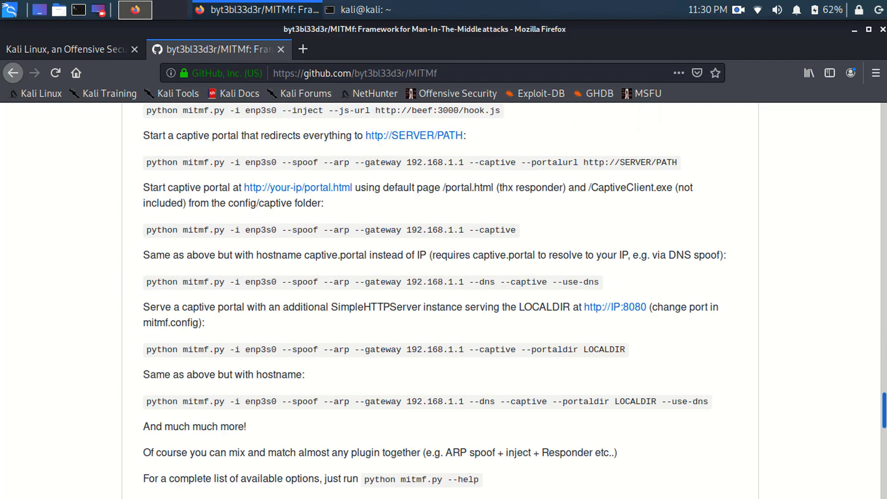
scroll(444, 298, down, 2)
scroll(444, 298, down, 4)
scroll(443, 298, down, 1)
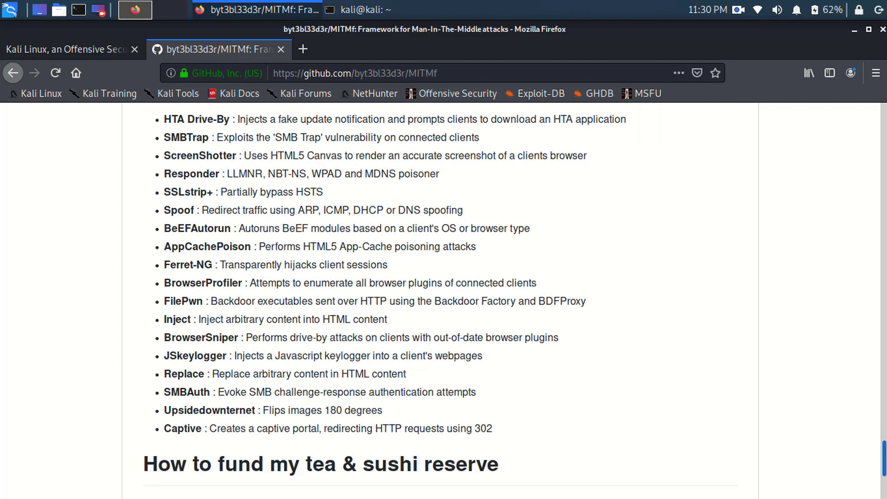
scroll(444, 298, up, 1)
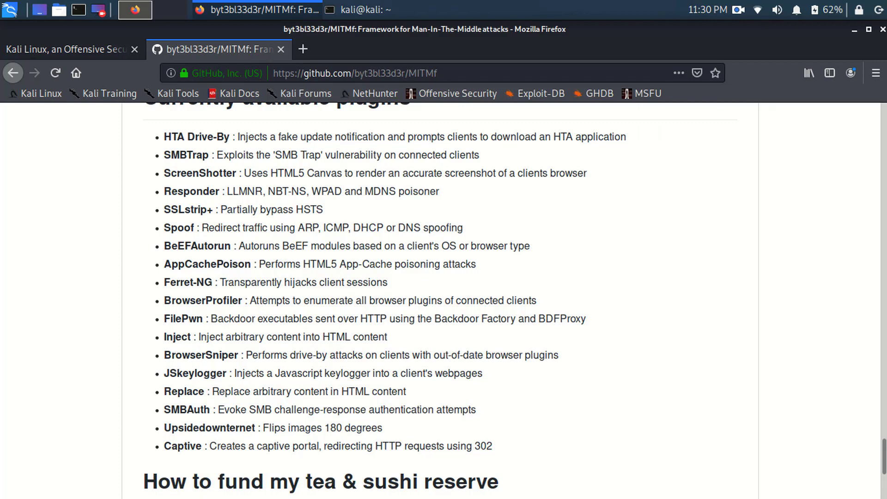
scroll(444, 301, down, 3)
scroll(443, 301, up, 1)
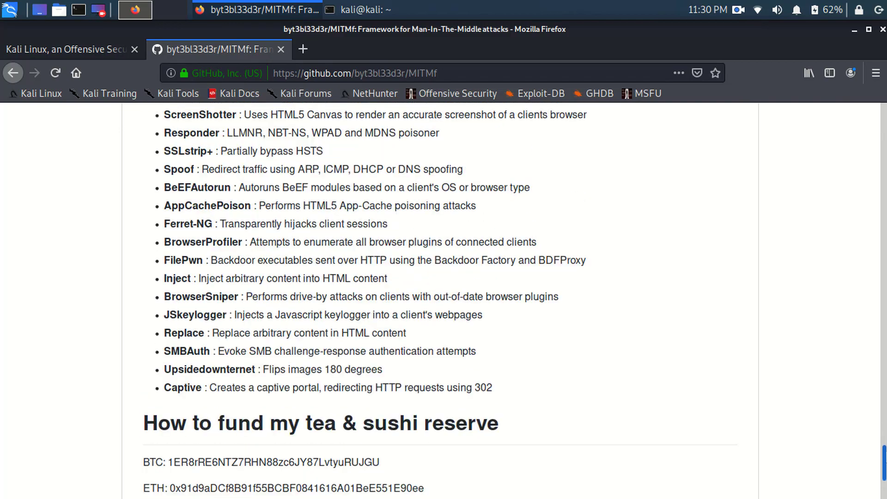
scroll(444, 301, up, 10)
scroll(444, 301, up, 10)
scroll(444, 301, up, 5)
scroll(444, 300, up, 3)
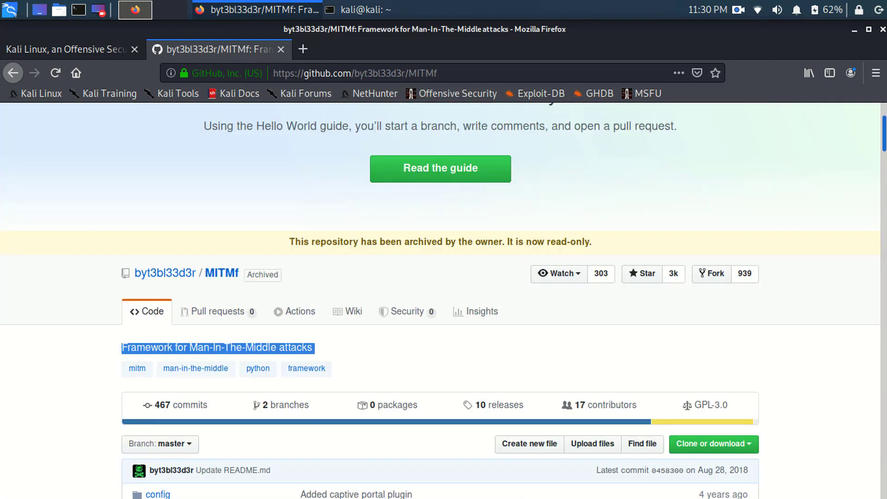
scroll(444, 302, up, 2)
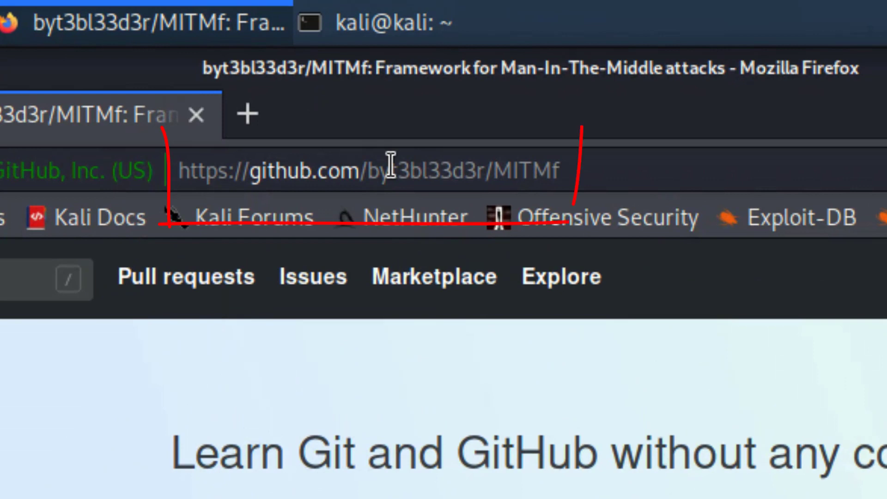
Step: Copy the MITMf repository URL from the address bar and return to the terminal
click(375, 116)
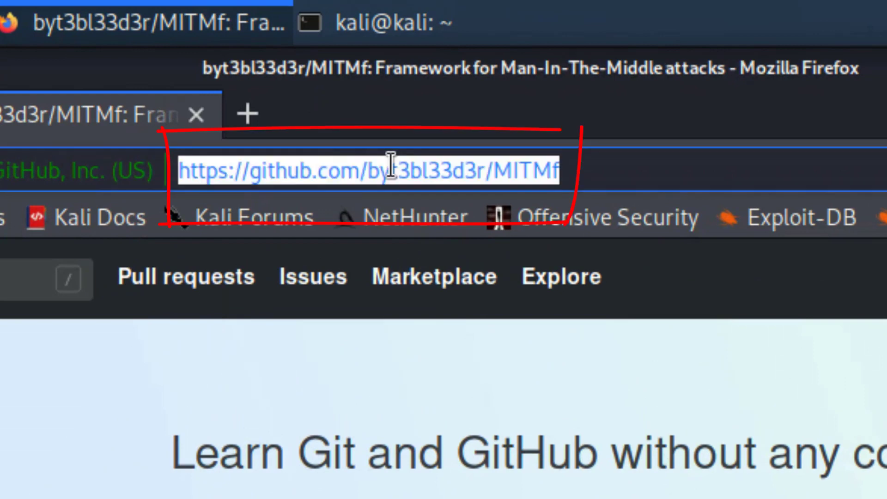
right_click(495, 176)
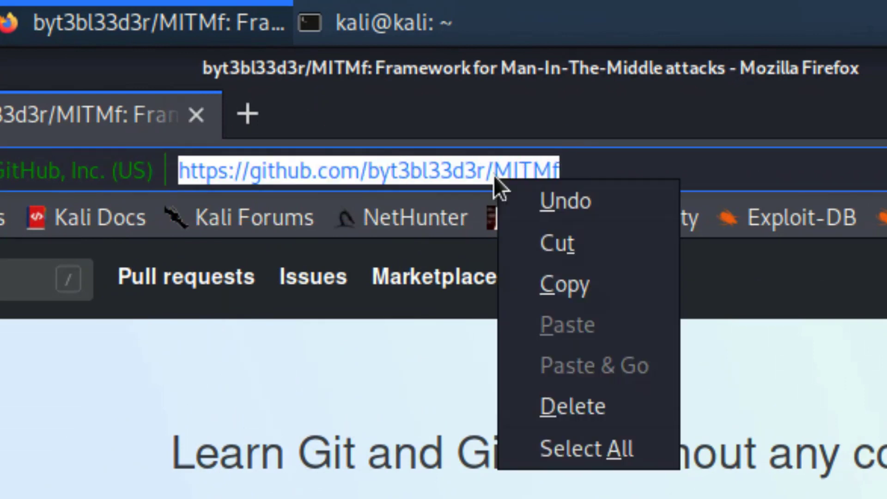
click(546, 284)
click(429, 23)
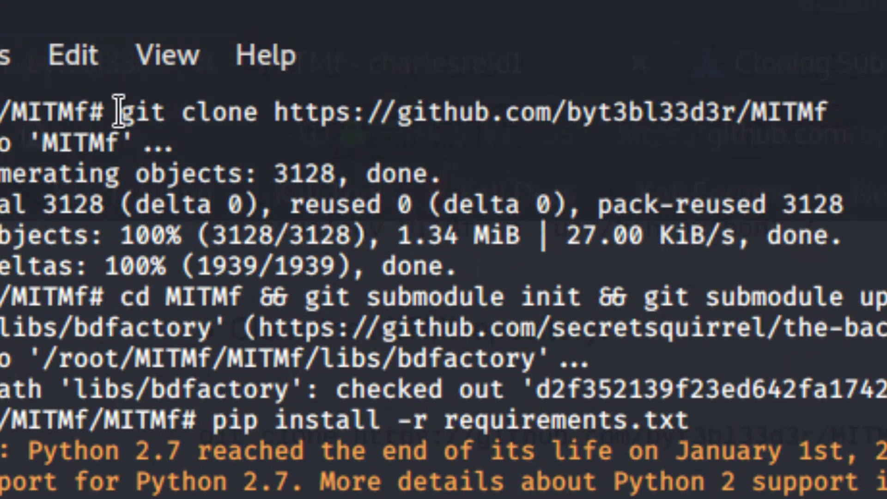
mouse_move(121, 111)
mouse_down()
mouse_move(712, 121)
mouse_move(853, 111)
mouse_up()
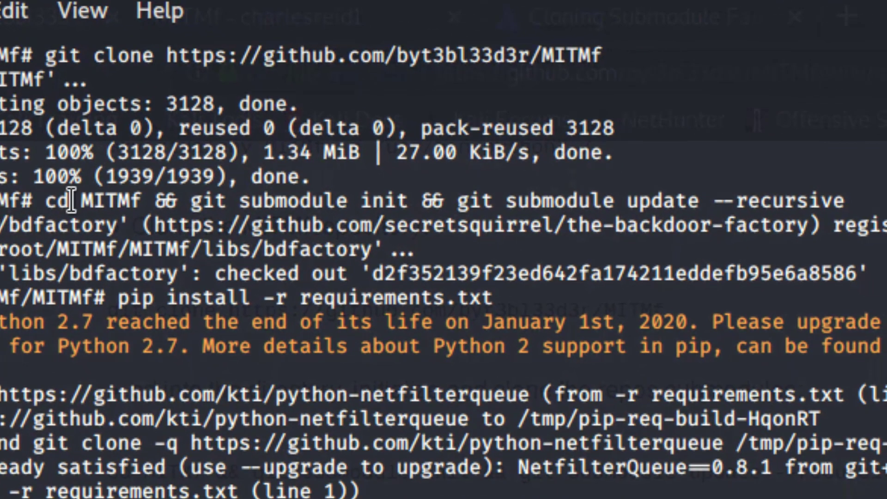
drag(48, 200, 863, 208)
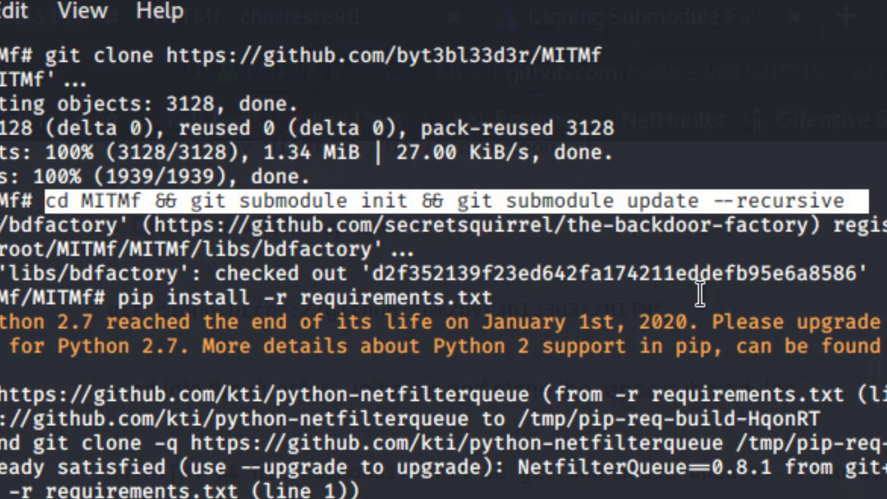
drag(116, 297, 514, 299)
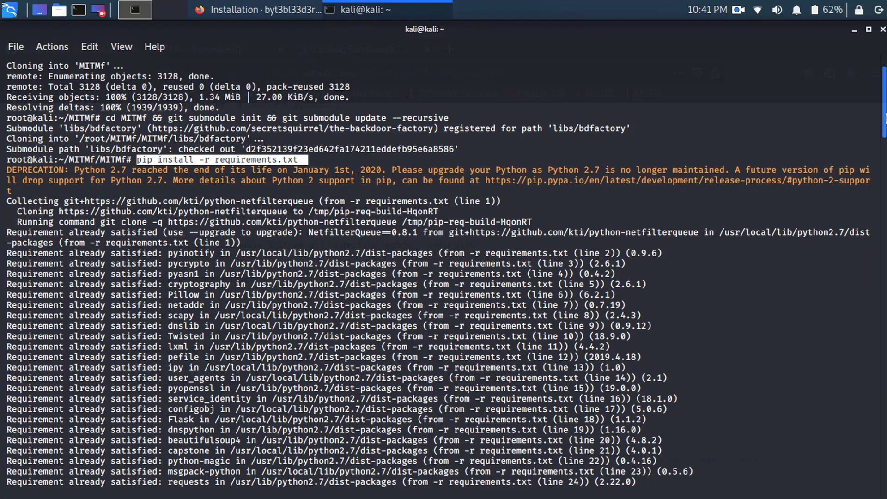
scroll(142, 444, up, 5)
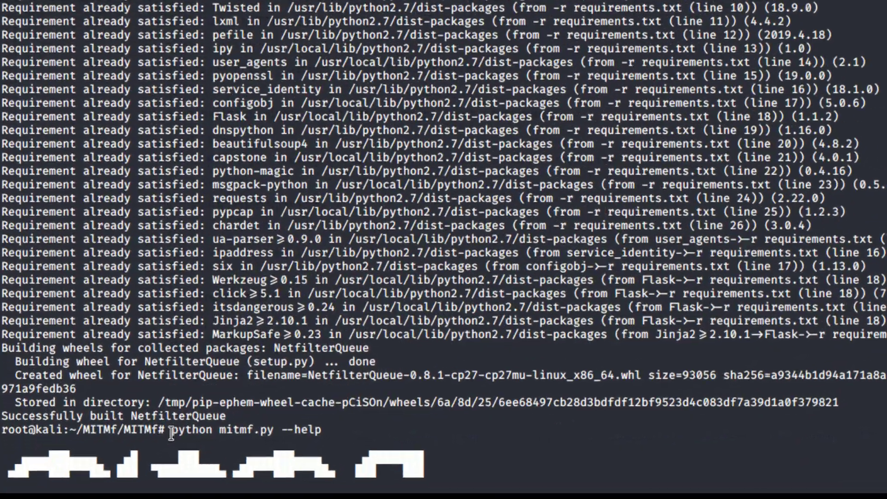
drag(171, 434, 324, 435)
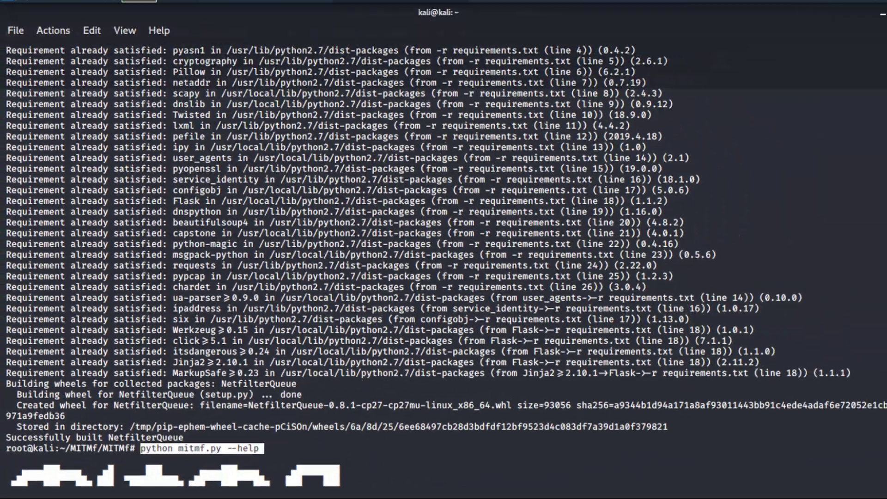
scroll(444, 277, down, 10)
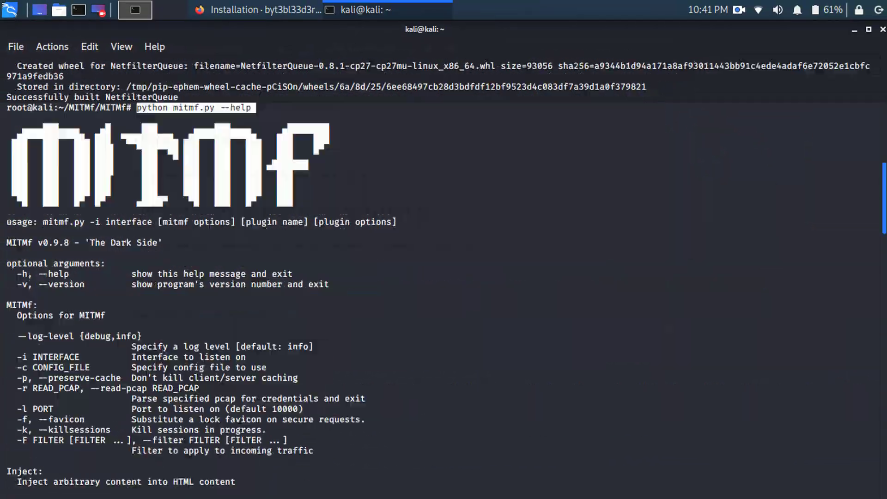
scroll(444, 277, down, 15)
scroll(443, 278, down, 10)
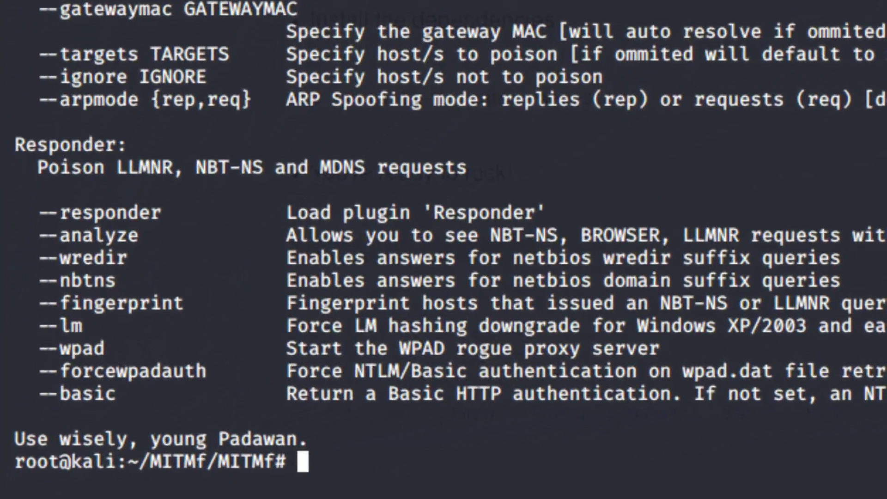
text(./)
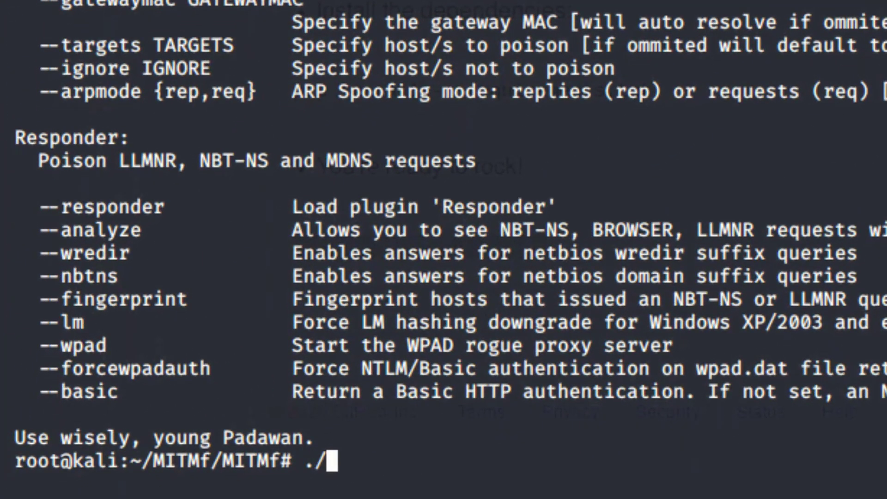
text(mi)
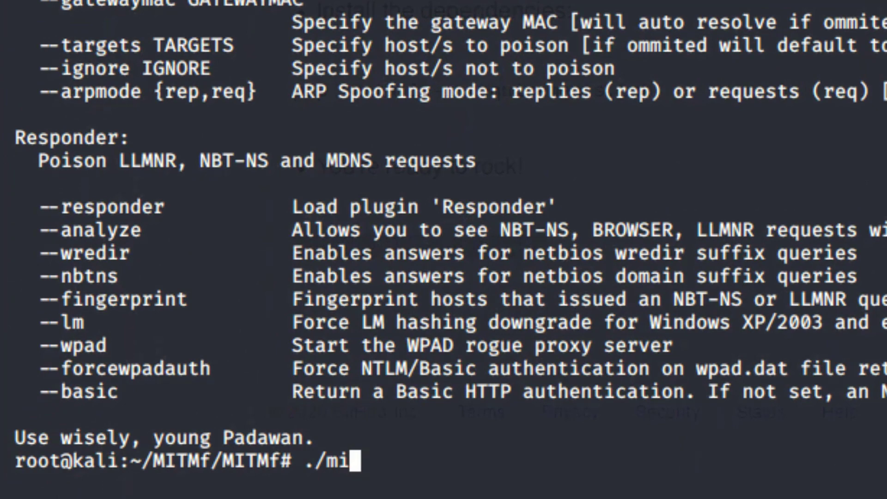
text(tm)
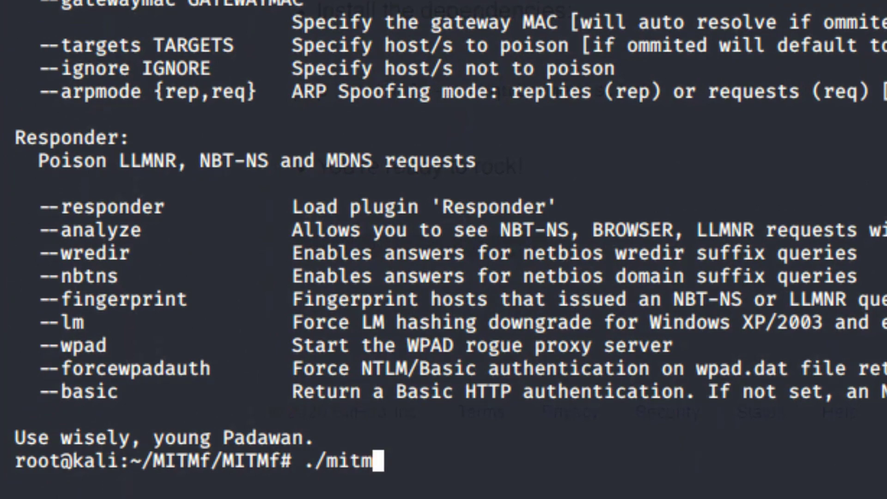
text(f.py)
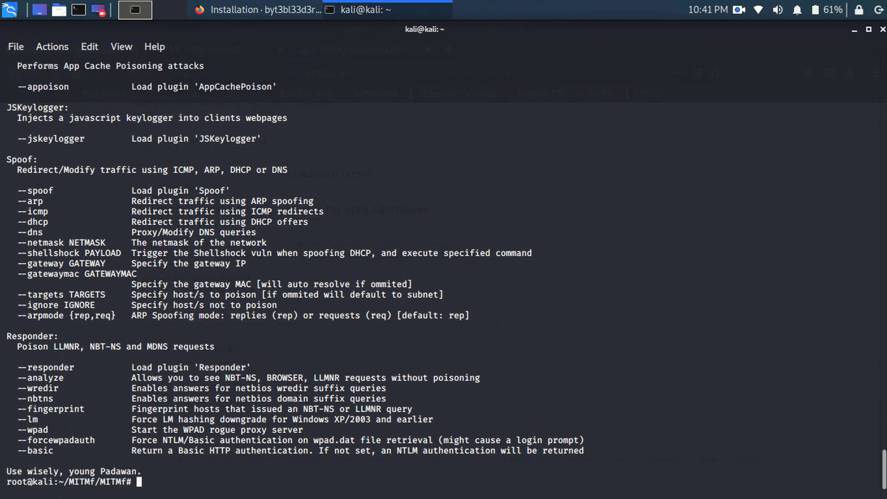